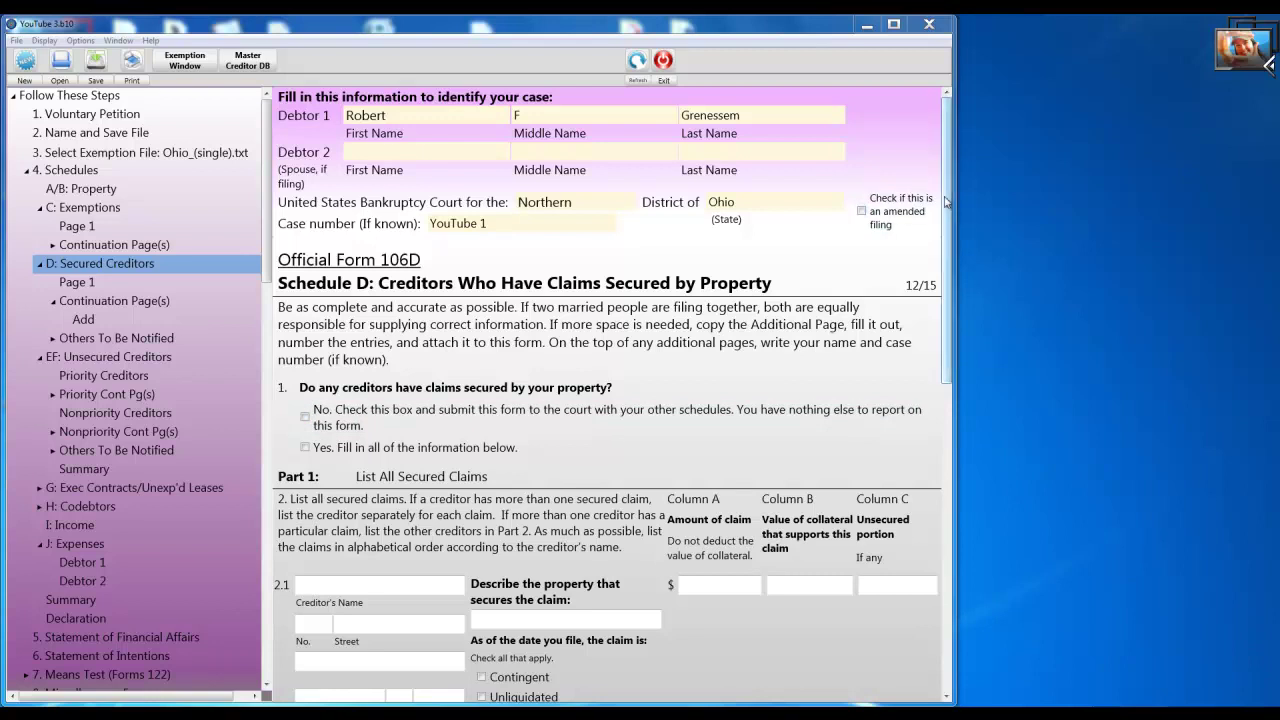
- Answer Yes to having creditors with secured claims on Schedule D
{"action": "left_click_drag", "start_coordinate": [942, 200], "coordinate": [943, 284]}
{"action": "left_click", "coordinate": [306, 278]}
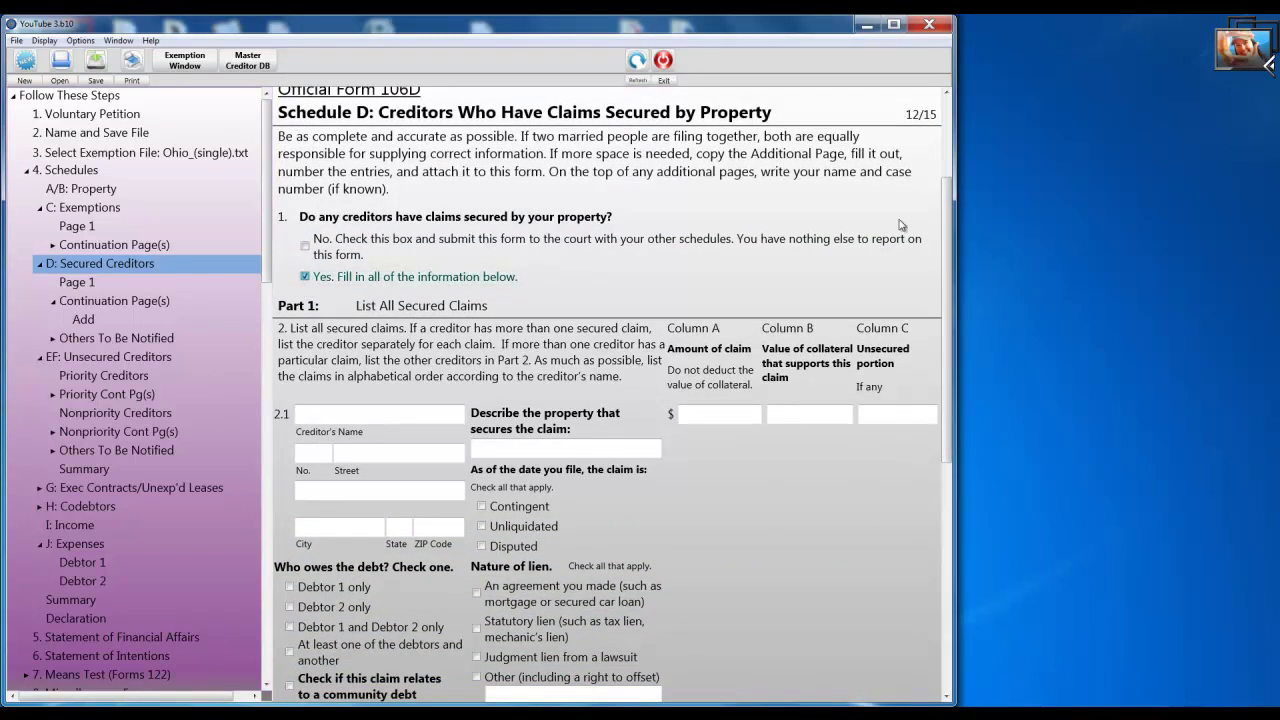
{"action": "left_click_drag", "start_coordinate": [945, 232], "coordinate": [950, 289]}
- Enter Charter One Bank, 111 W E St, Cleveland, OH 44111 as claim 2.1's creditor
{"action": "left_click", "coordinate": [334, 325]}
{"action": "type", "text": "Charter One Bank"}
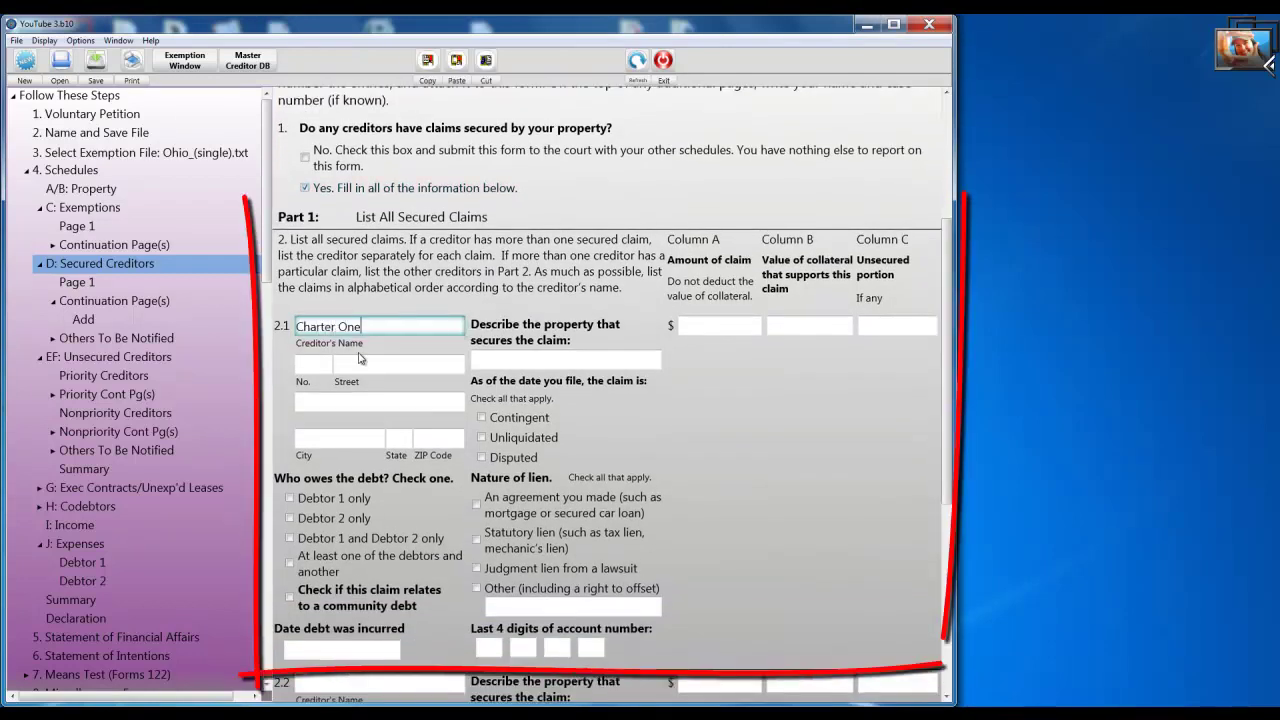
{"action": "key", "text": "Tab"}
{"action": "type", "text": "111"}
{"action": "key", "text": "Tab"}
{"action": "type", "text": "W E St"}
{"action": "key", "text": "Tab"}
{"action": "key", "text": "Tab"}
{"action": "type", "text": "Cleveland"}
{"action": "key", "text": "Tab"}
{"action": "type", "text": "OH"}
{"action": "key", "text": "Tab"}
{"action": "type", "text": "44111"}
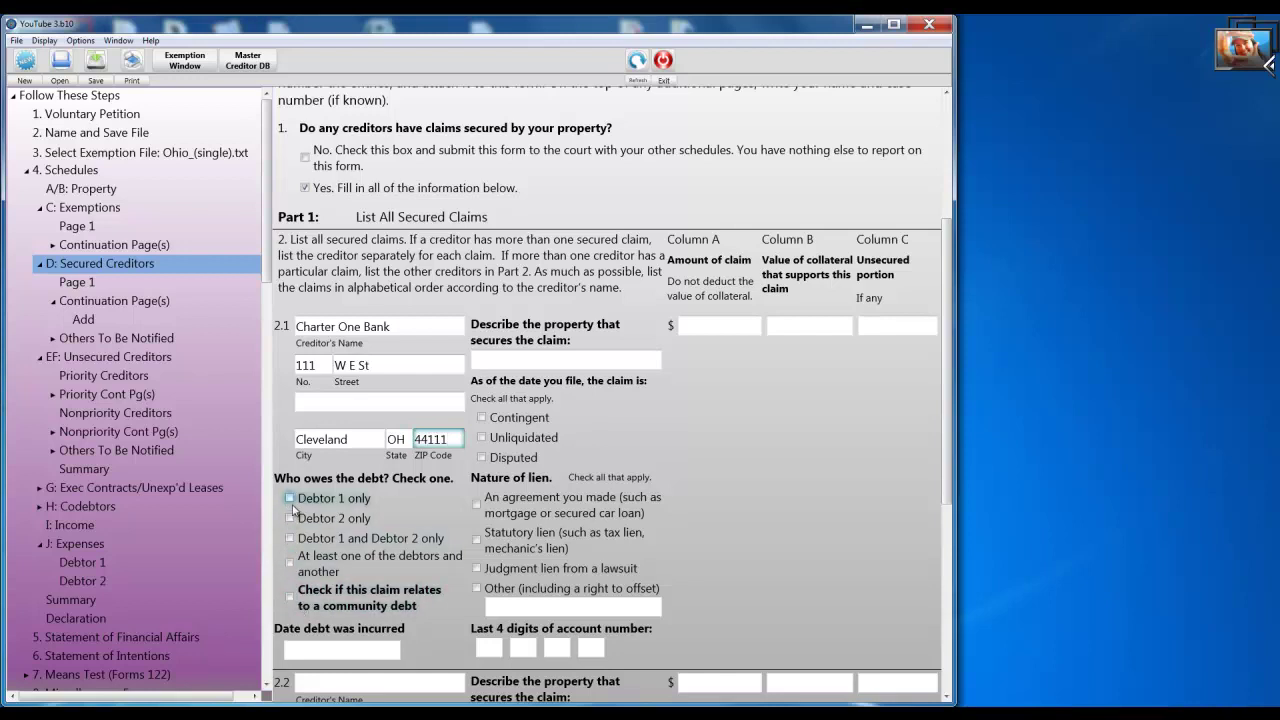
- Mark claim 2.1 as Debtor 1 only, incurred 7/4/2011, with a 25,750.00 claim amount
{"action": "left_click", "coordinate": [291, 500]}
{"action": "left_click", "coordinate": [308, 650]}
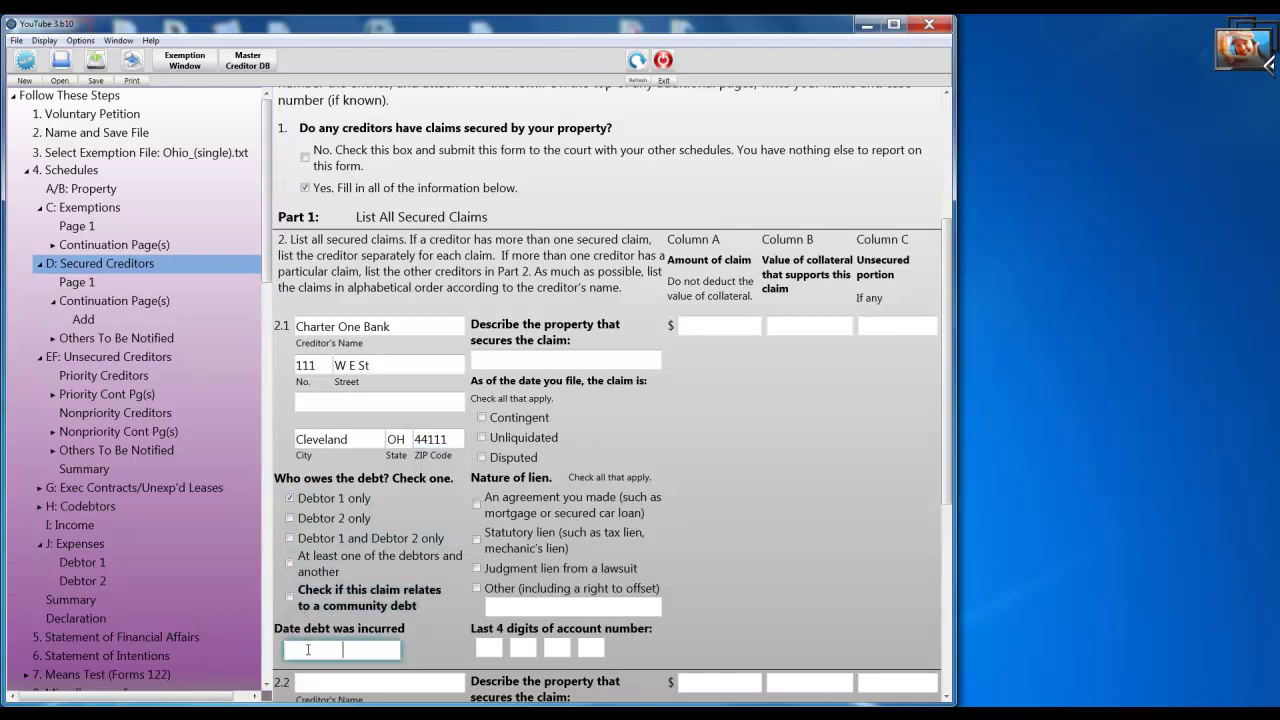
{"action": "type", "text": "7/4/2011"}
{"action": "left_click", "coordinate": [737, 333]}
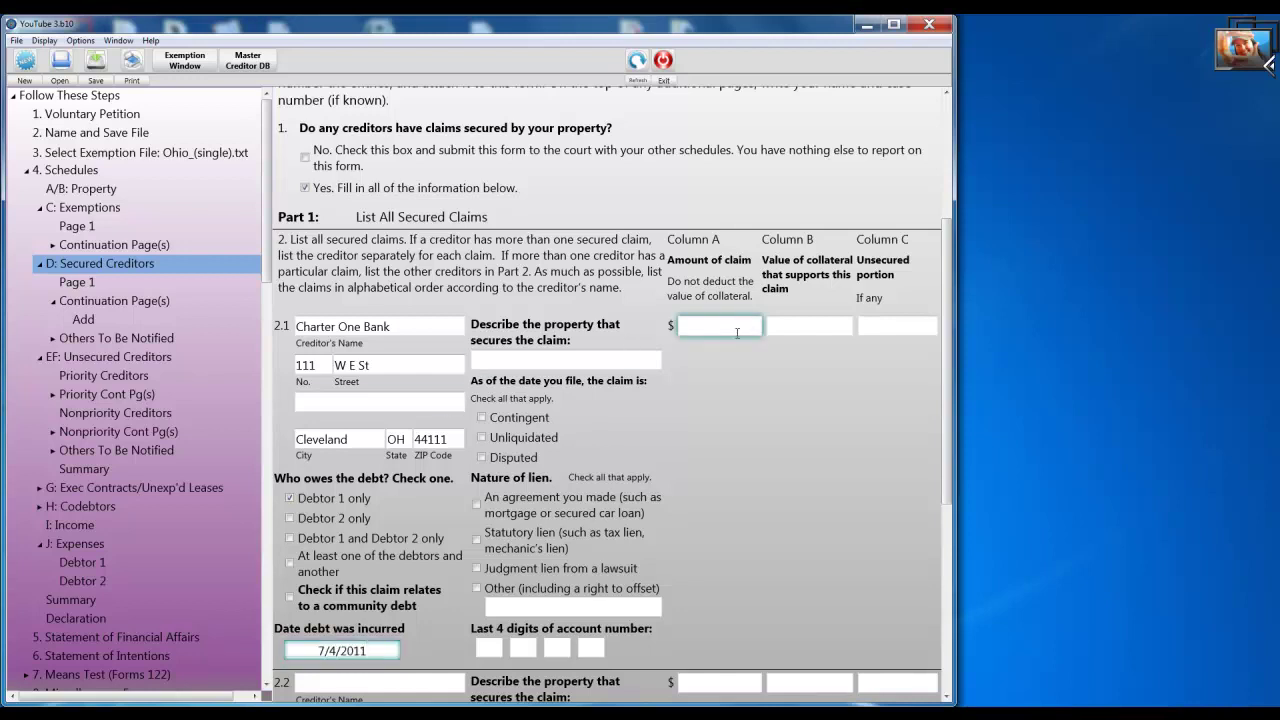
{"action": "type", "text": "2575"}
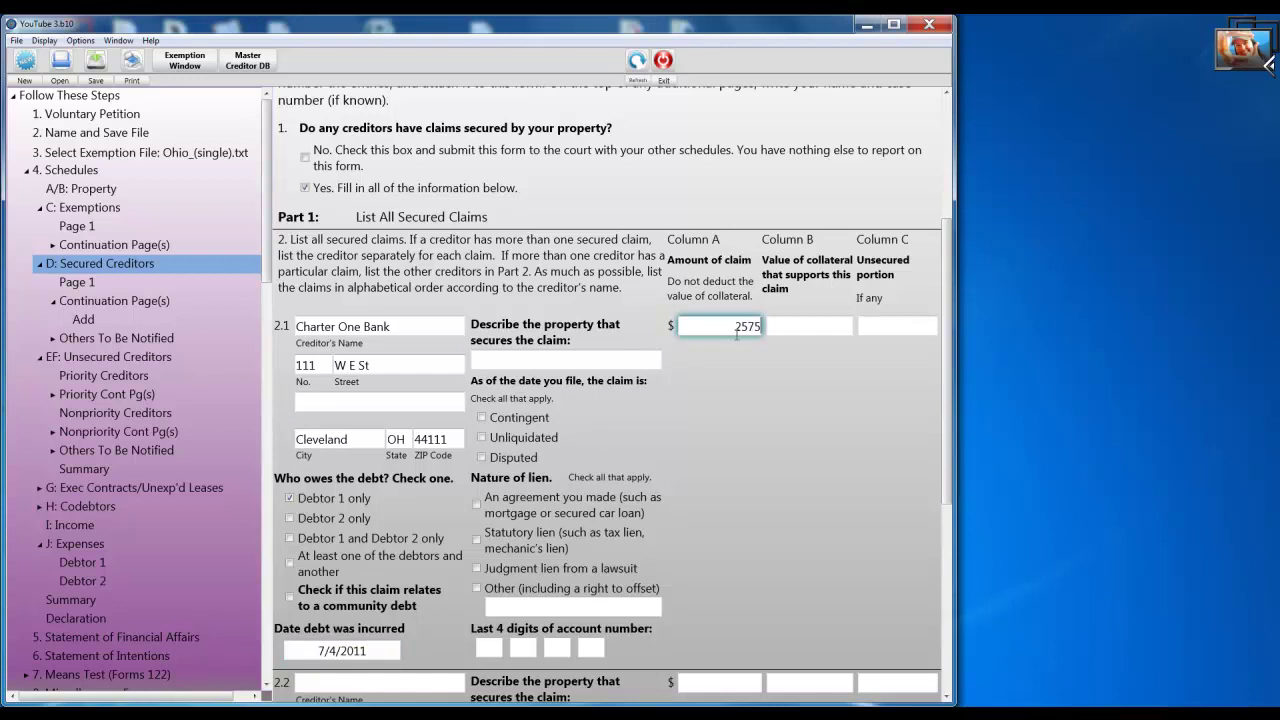
{"action": "type", "text": "0.00"}
- Enter 225,750.00 as the collateral value and 200,000.00 as the unsecured portion
{"action": "left_click", "coordinate": [798, 327]}
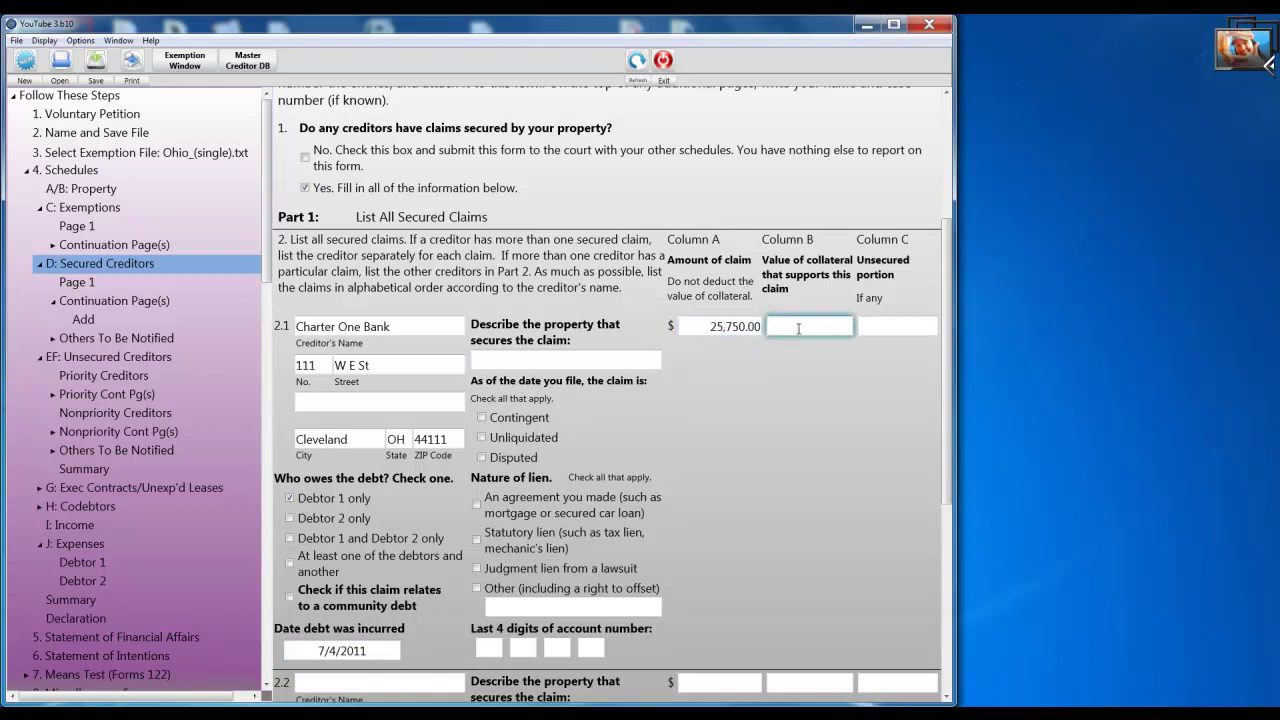
{"action": "type", "text": "225750.00"}
{"action": "key", "text": "Tab"}
{"action": "type", "text": "200"}
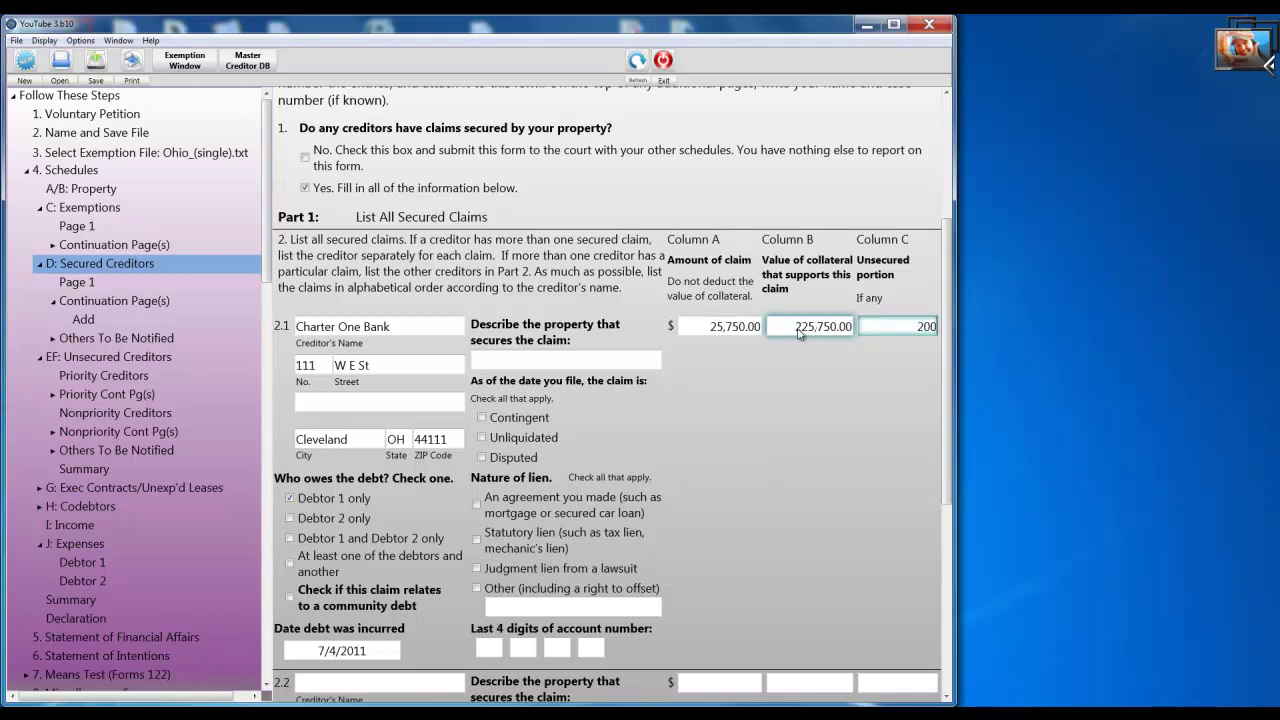
{"action": "type", "text": "000.00"}
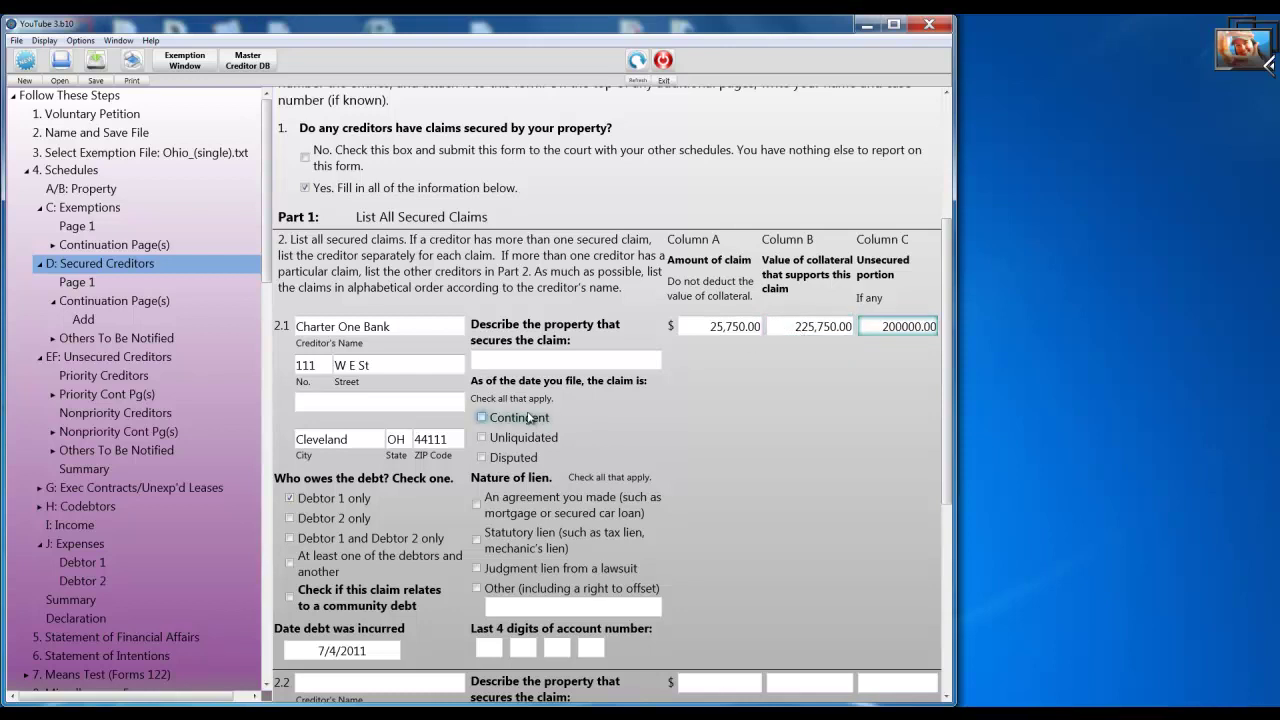
{"action": "left_click", "coordinate": [478, 505]}
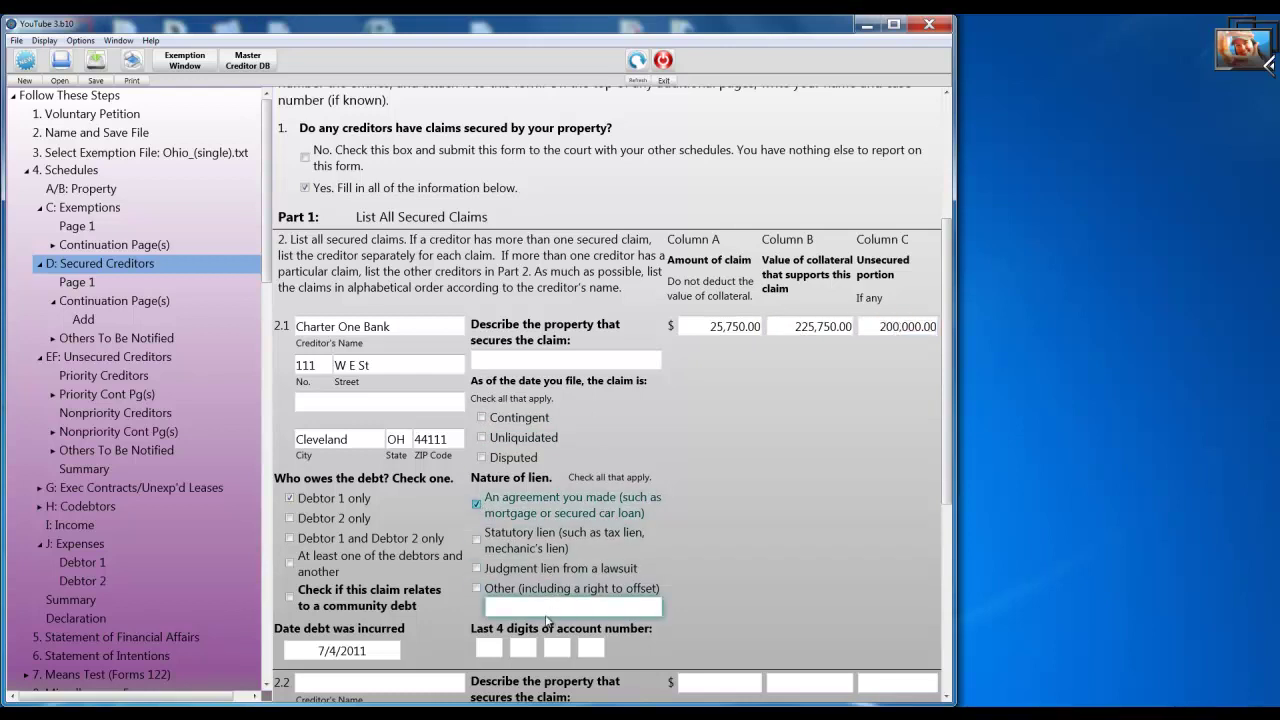
- Mark the lien as an agreement you made and enter the account's last four digits
{"action": "left_click", "coordinate": [489, 649]}
{"action": "type", "text": "1111"}
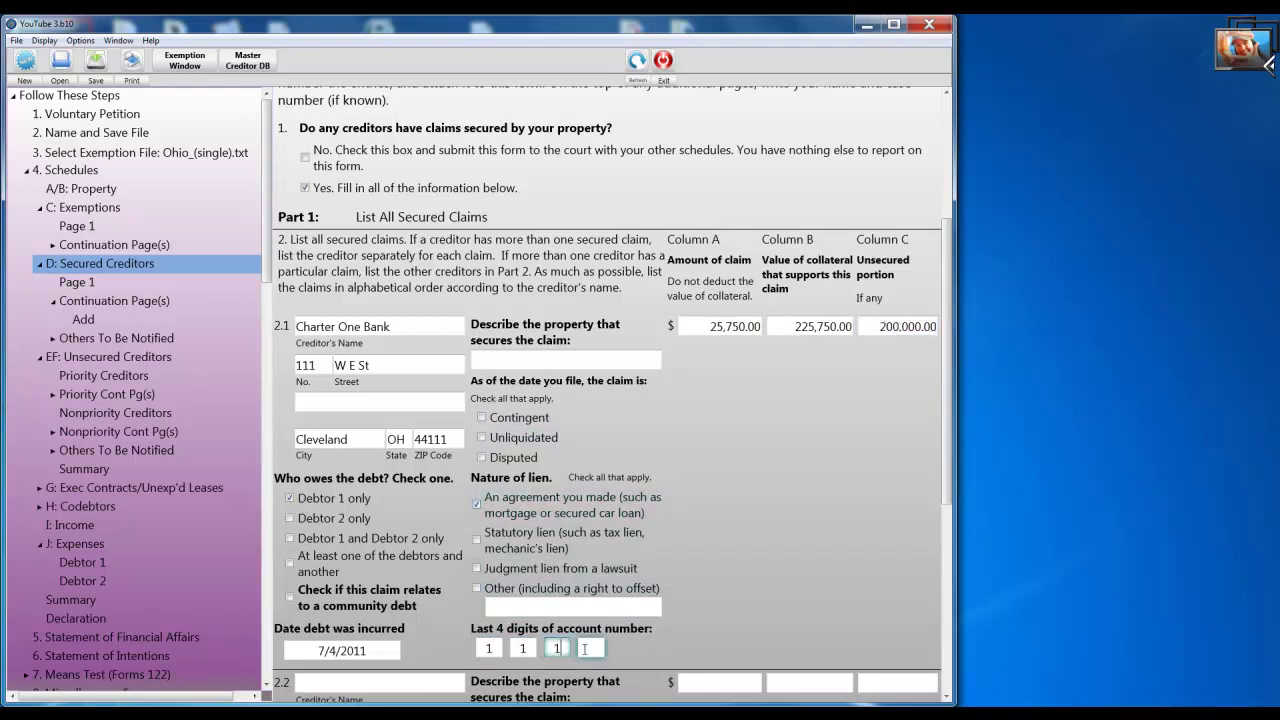
{"action": "left_click", "coordinate": [397, 330]}
{"action": "left_click", "coordinate": [394, 403]}
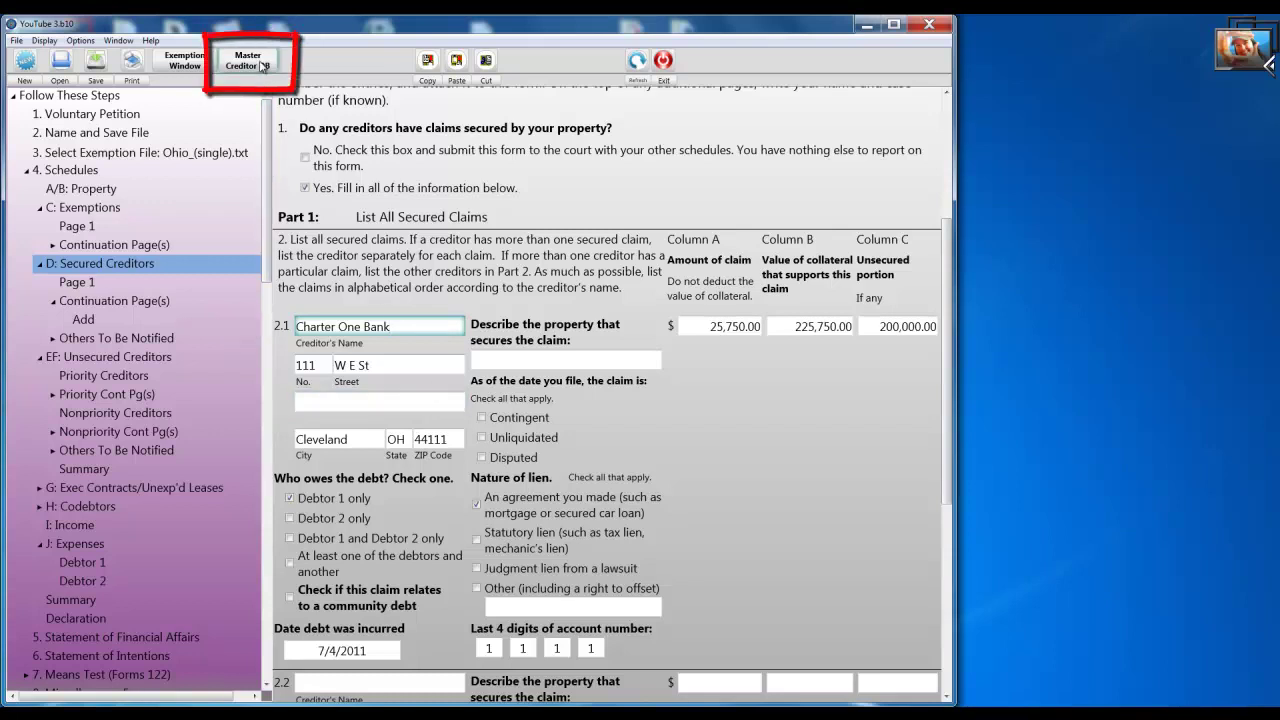
- Copy Charter One Bank from the form into the Master Creditor Database, then close it
{"action": "left_click", "coordinate": [262, 66]}
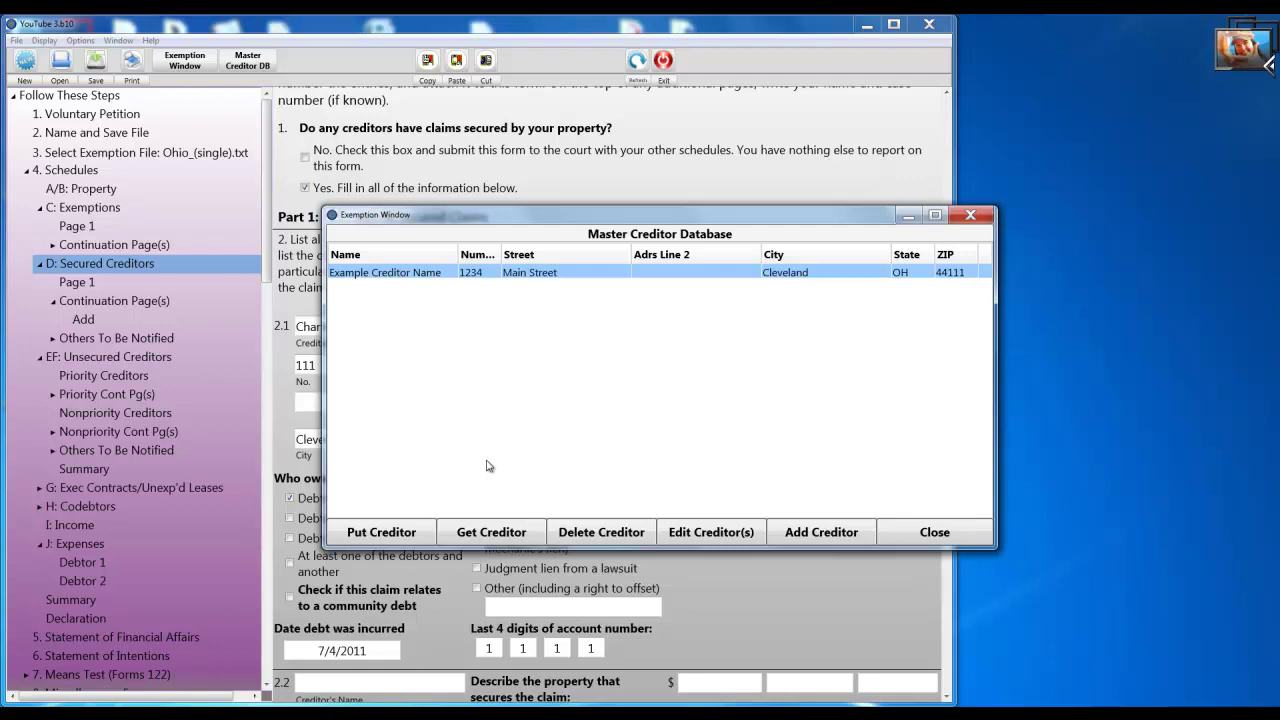
{"action": "left_click", "coordinate": [490, 534]}
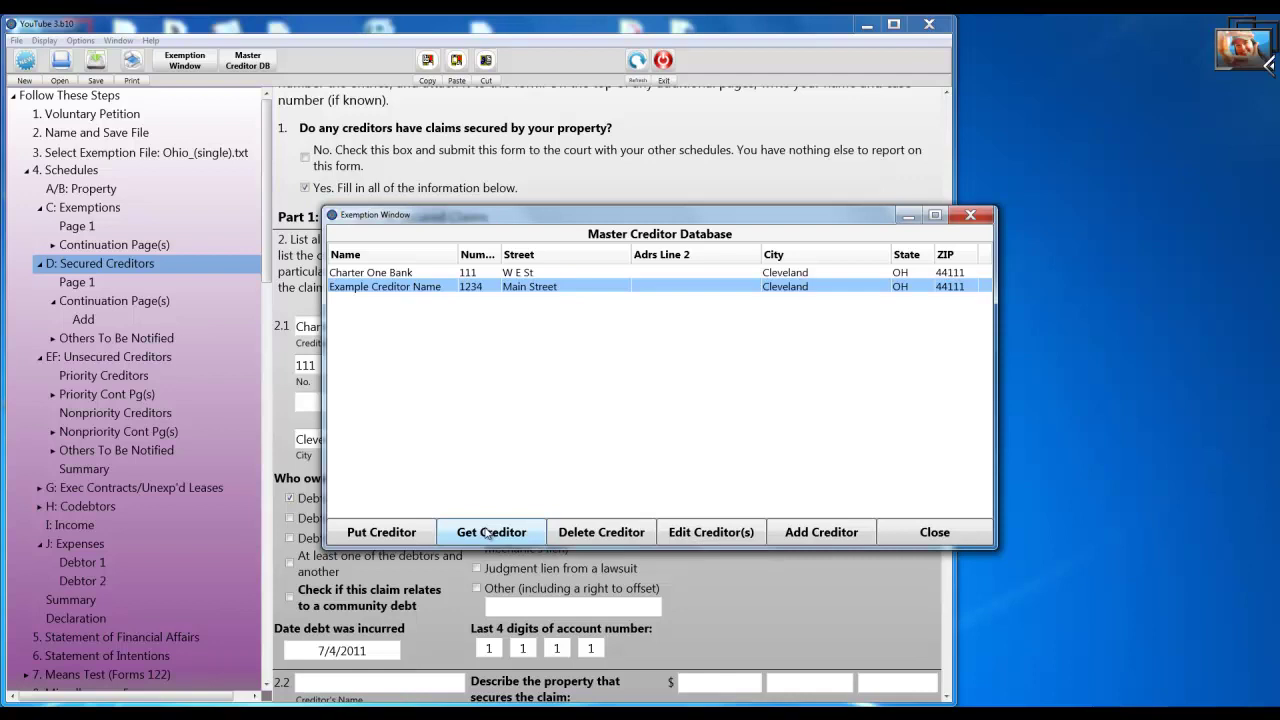
{"action": "left_click", "coordinate": [489, 533]}
{"action": "left_click", "coordinate": [907, 537]}
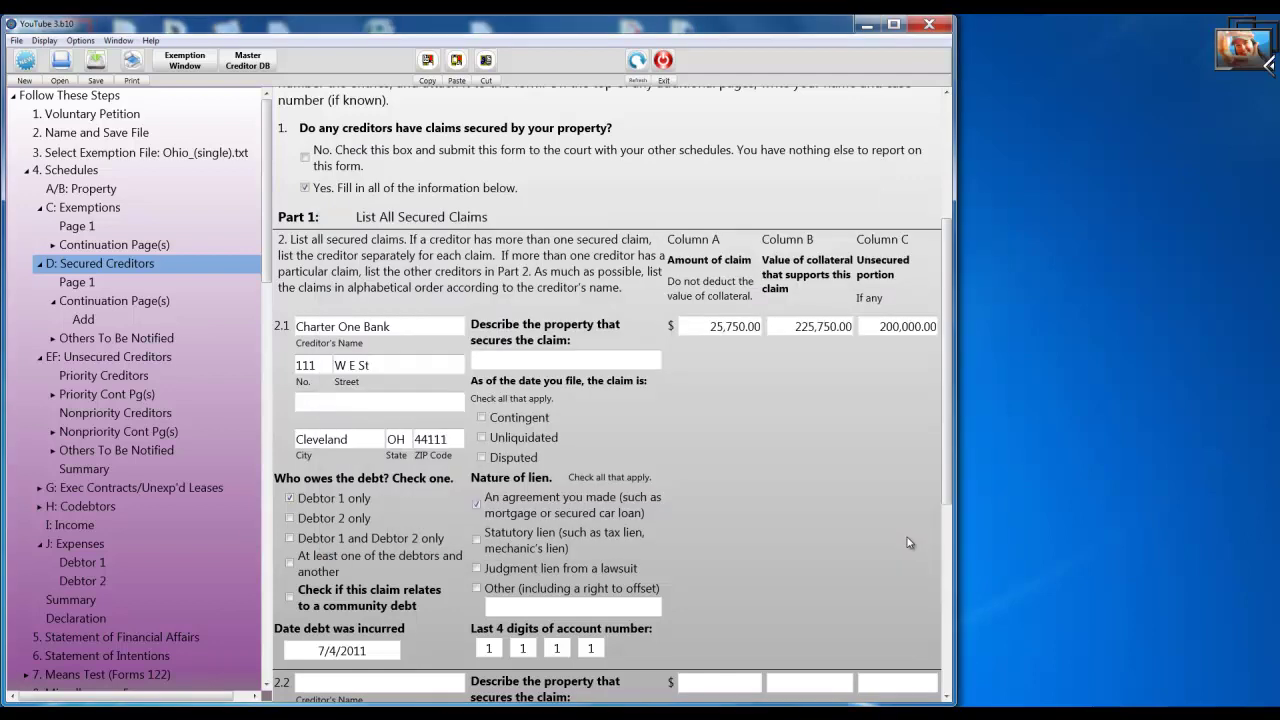
- Open the recent case YouTube 4.b10 without saving changes and scroll to Schedule D's claims
{"action": "left_click", "coordinate": [16, 40]}
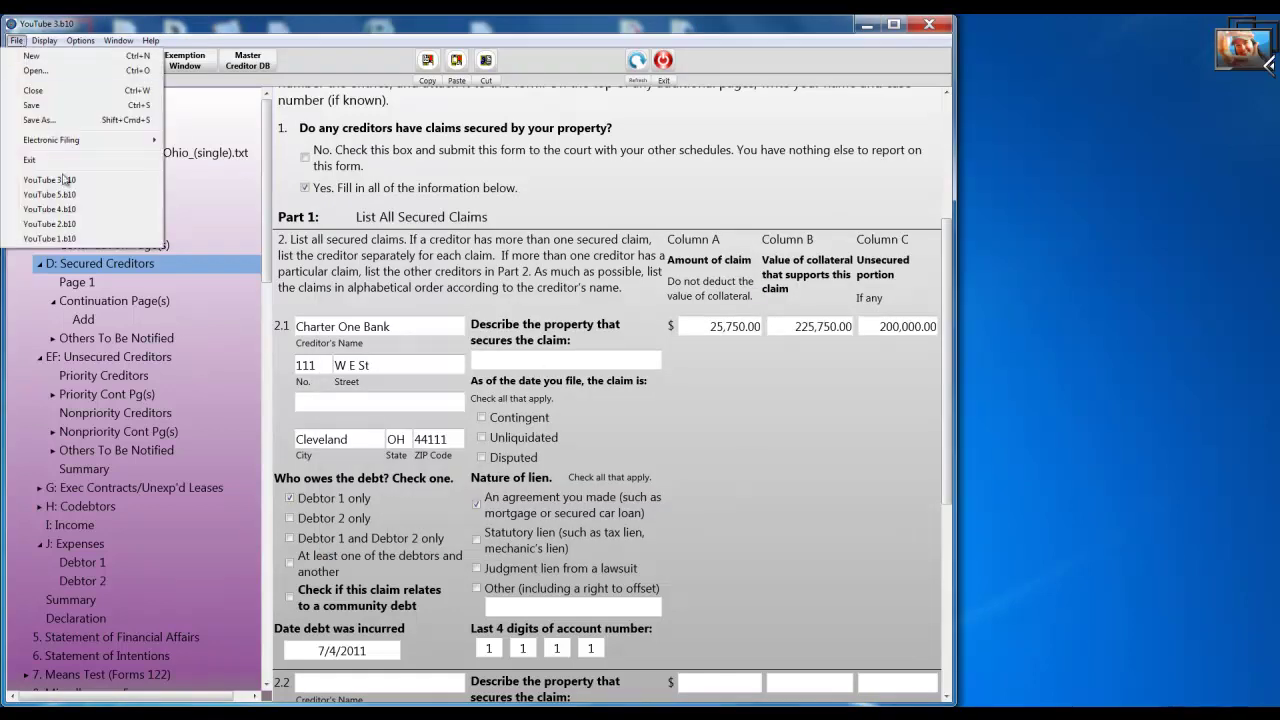
{"action": "left_click", "coordinate": [63, 212]}
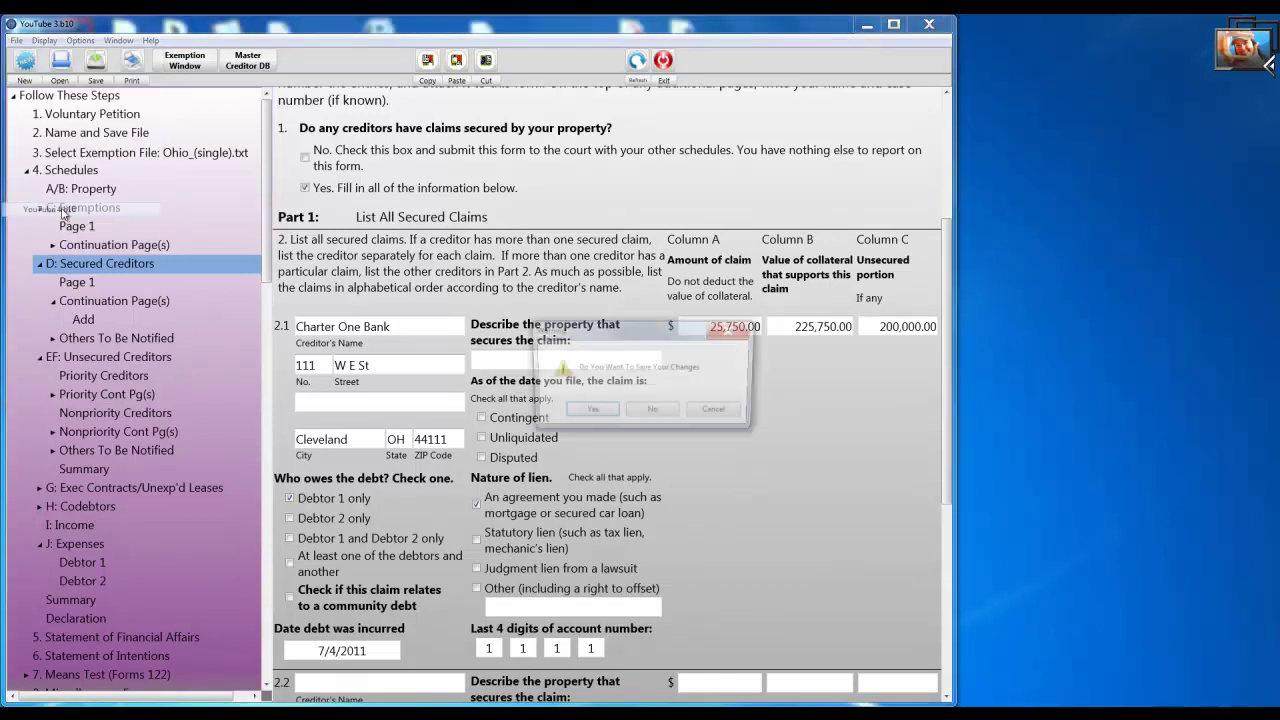
{"action": "left_click", "coordinate": [650, 418]}
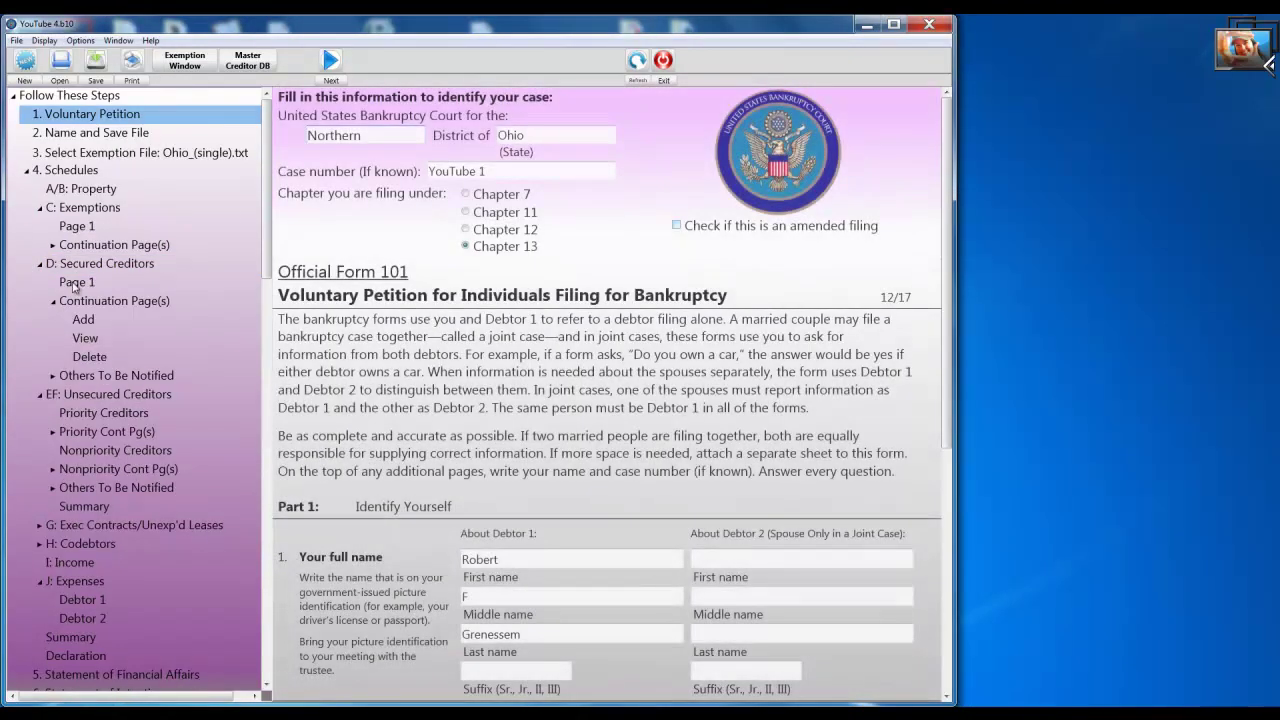
{"action": "scroll", "coordinate": [928, 332], "scroll_direction": "down", "scroll_amount": 4}
{"action": "scroll", "coordinate": [928, 332], "scroll_direction": "down", "scroll_amount": 2}
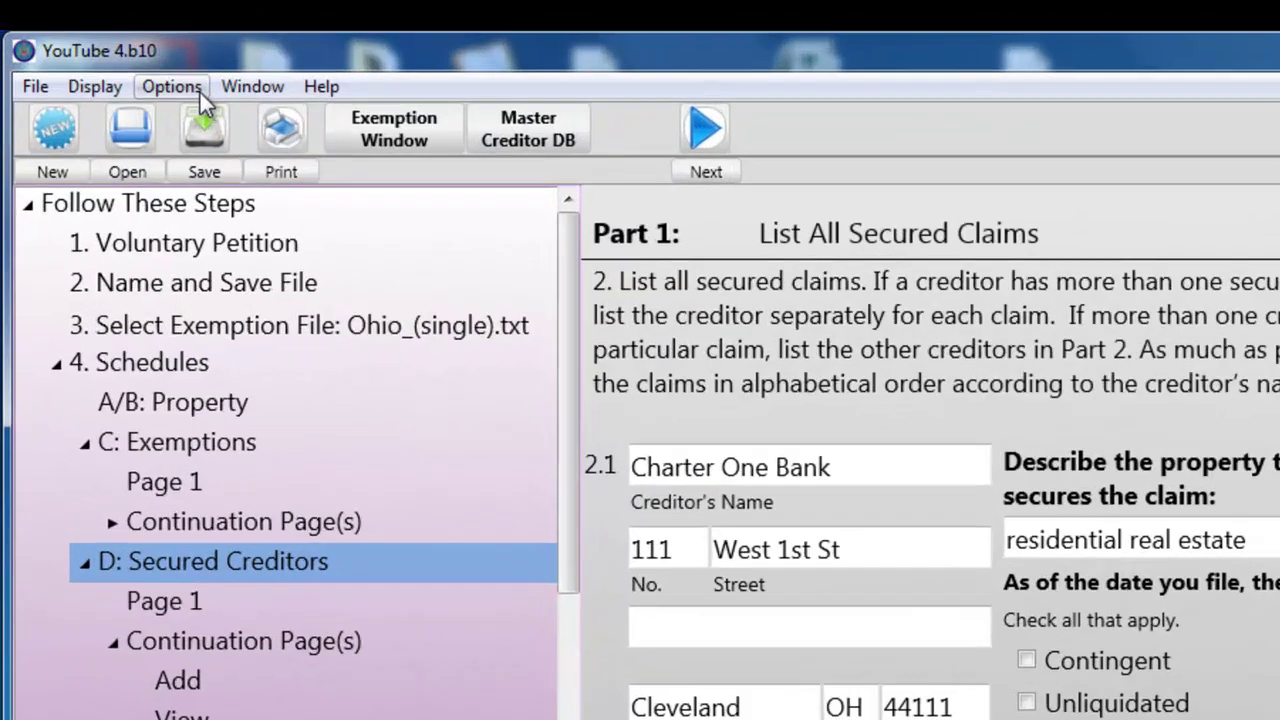
- Alphabetize the creditors, then answer Yes to priority unsecured claims on Schedule E/F
{"action": "left_click", "coordinate": [194, 89]}
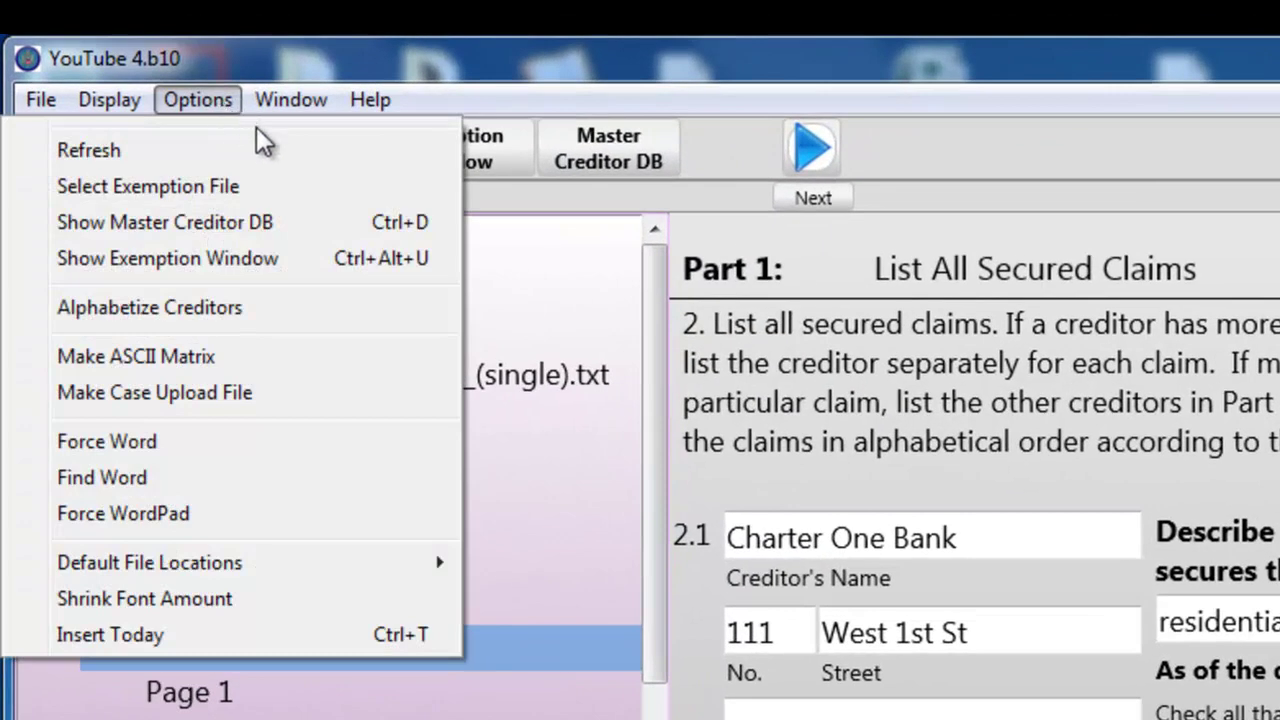
{"action": "left_click", "coordinate": [282, 313]}
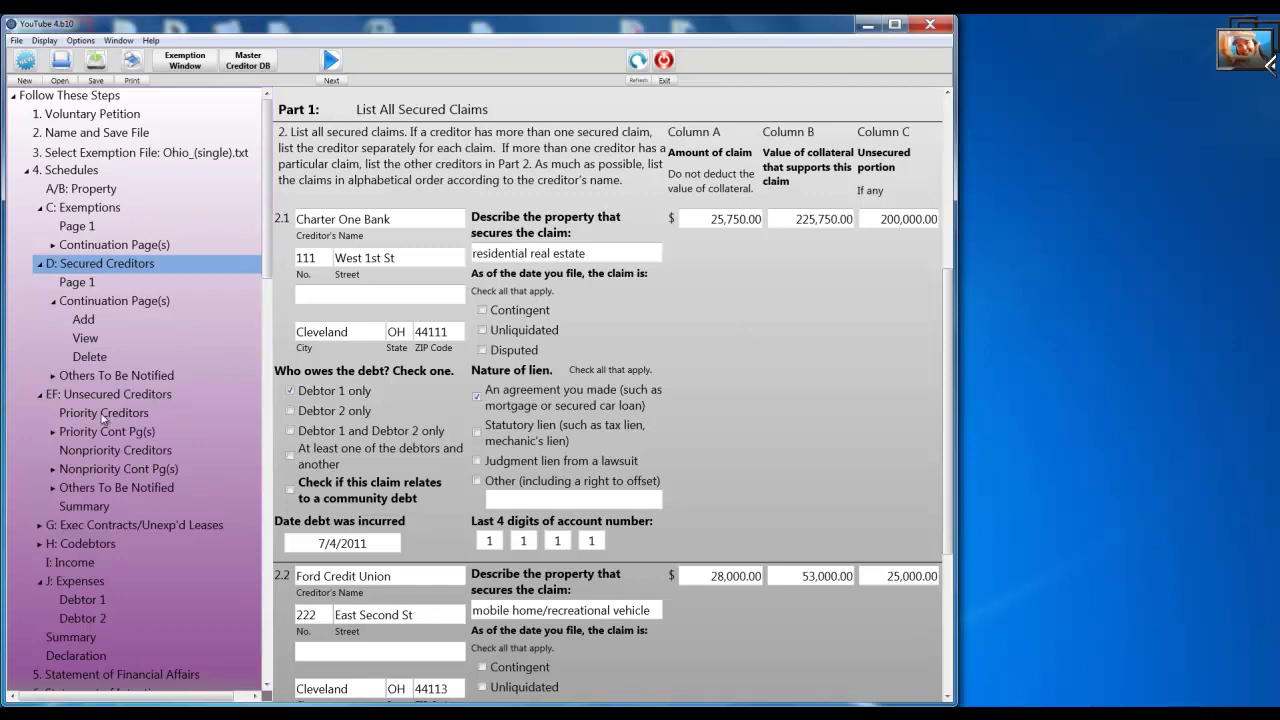
{"action": "left_click", "coordinate": [103, 414]}
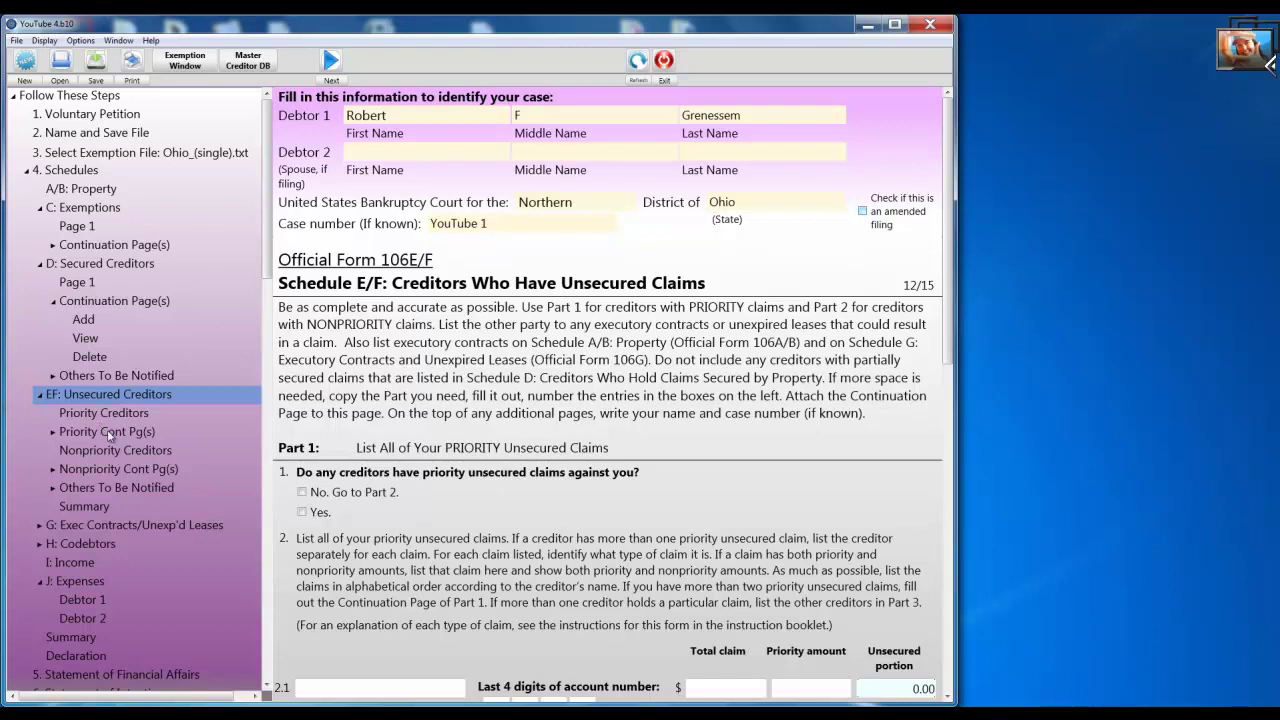
{"action": "left_click_drag", "start_coordinate": [945, 251], "coordinate": [923, 369]}
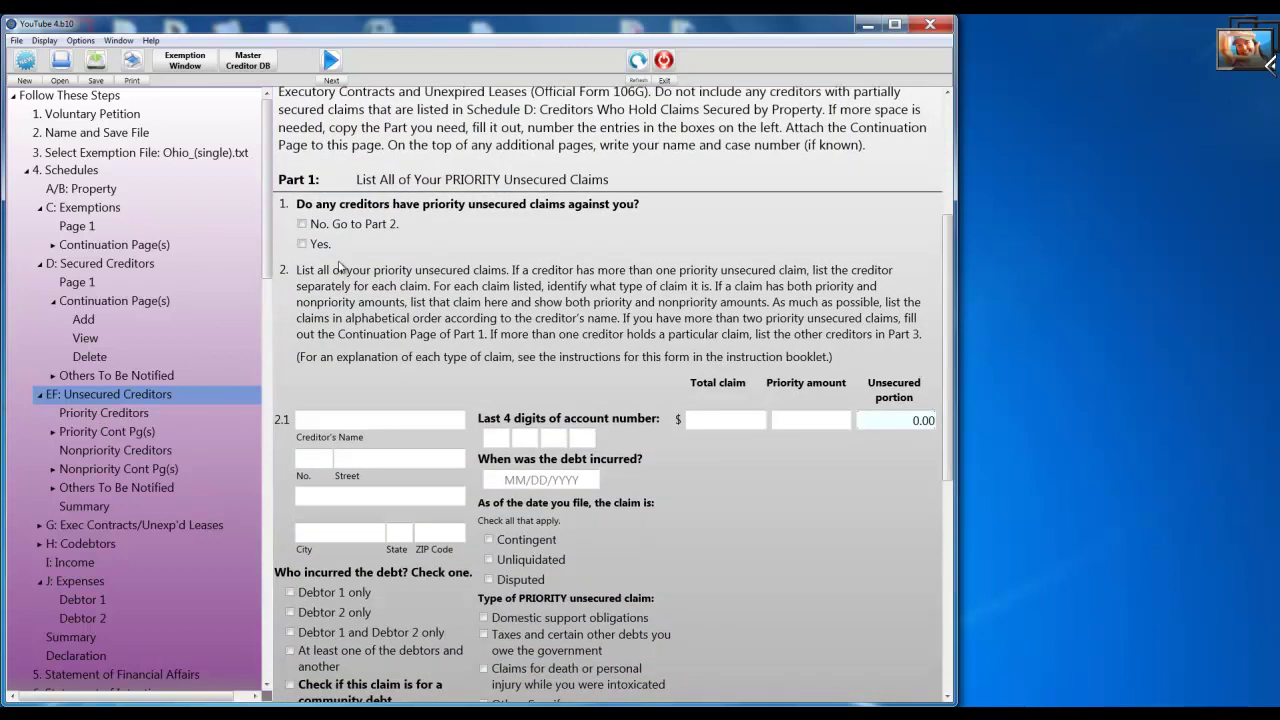
{"action": "left_click", "coordinate": [303, 244]}
{"action": "scroll", "coordinate": [940, 334], "scroll_direction": "down", "scroll_amount": 2}
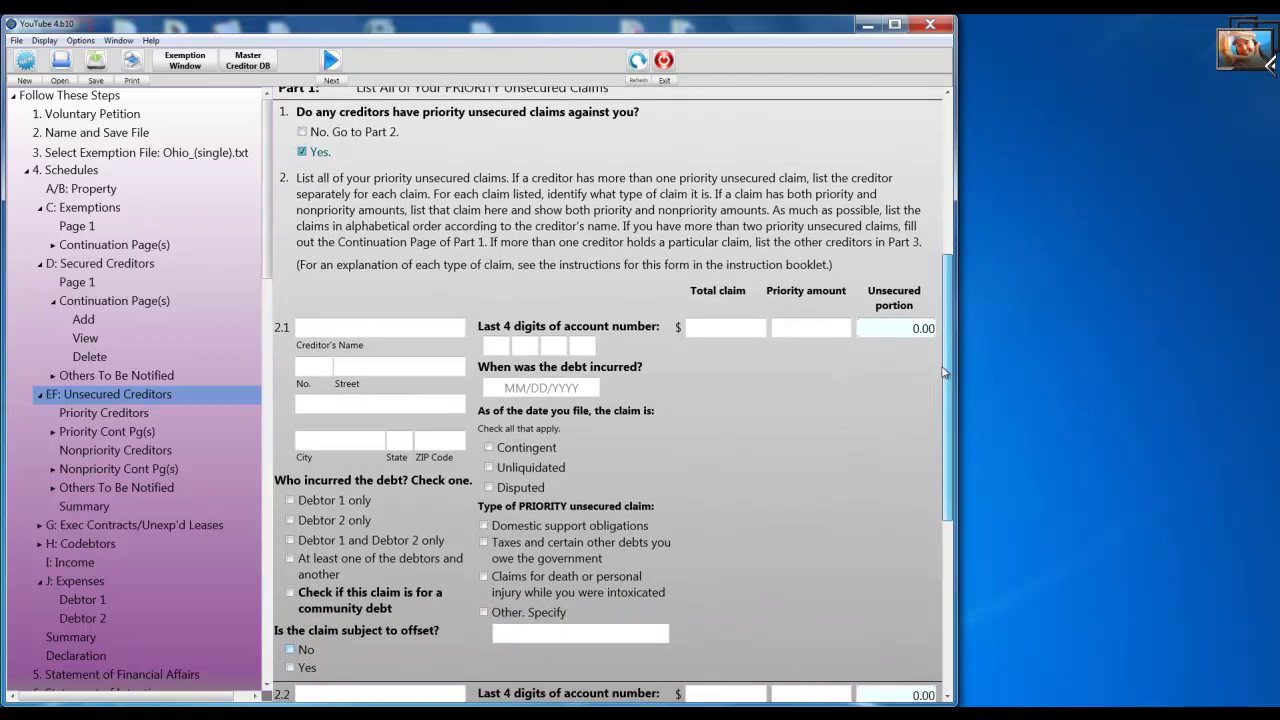
- Enter City of Cleveland, 1370 Ontario, Cleveland, OH 44222 as priority claim 2.1's creditor
{"action": "left_click", "coordinate": [313, 322]}
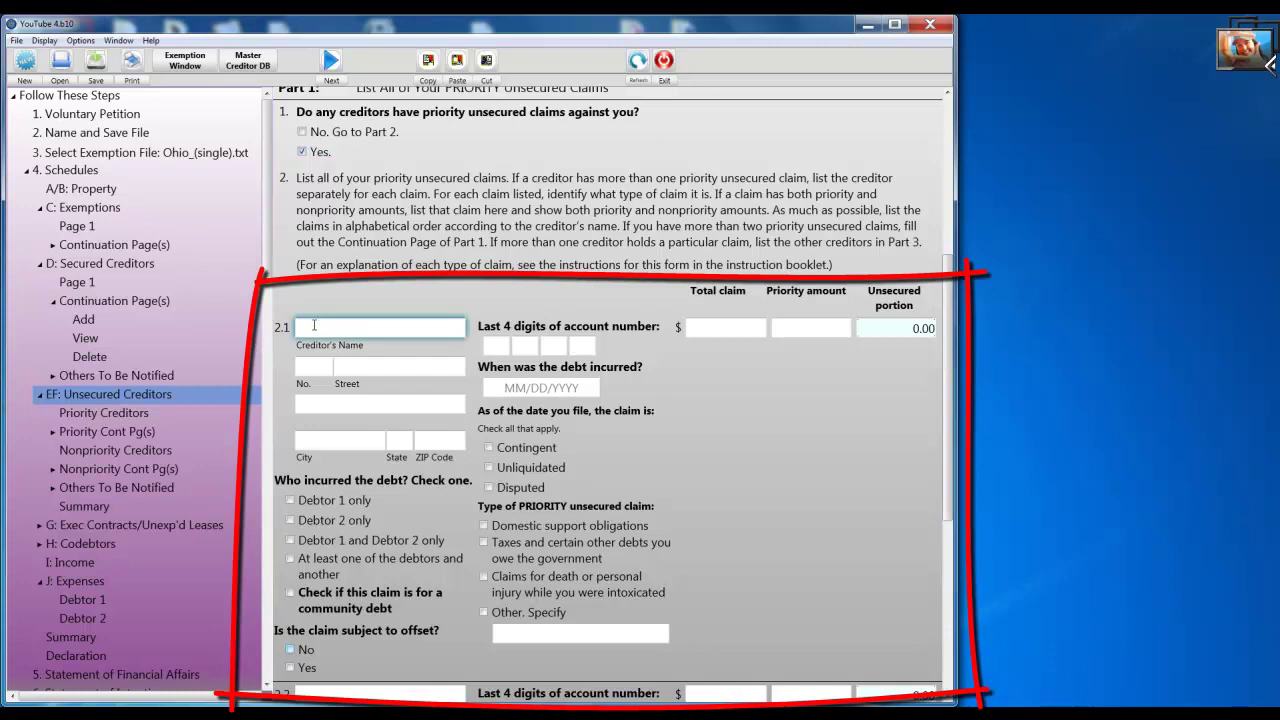
{"action": "type", "text": "City of Cleveland"}
{"action": "left_click", "coordinate": [312, 364]}
{"action": "type", "text": "1370"}
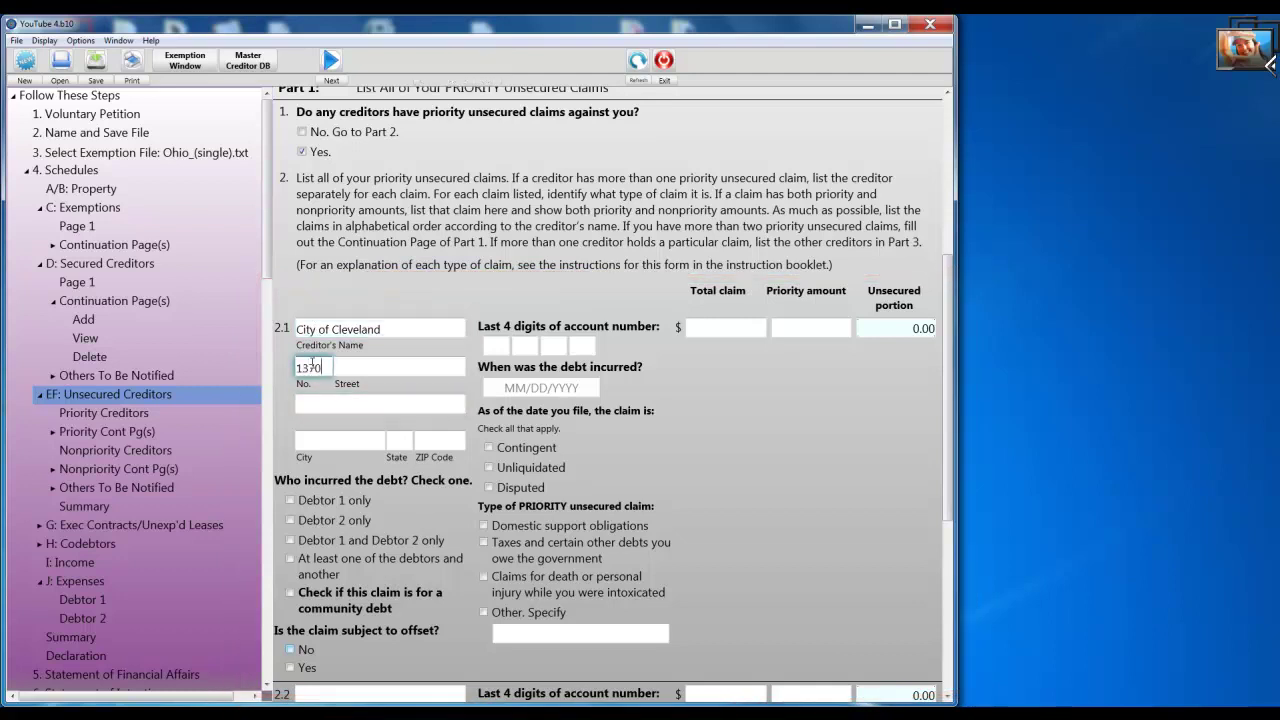
{"action": "key", "text": "Tab"}
{"action": "type", "text": "Ontario"}
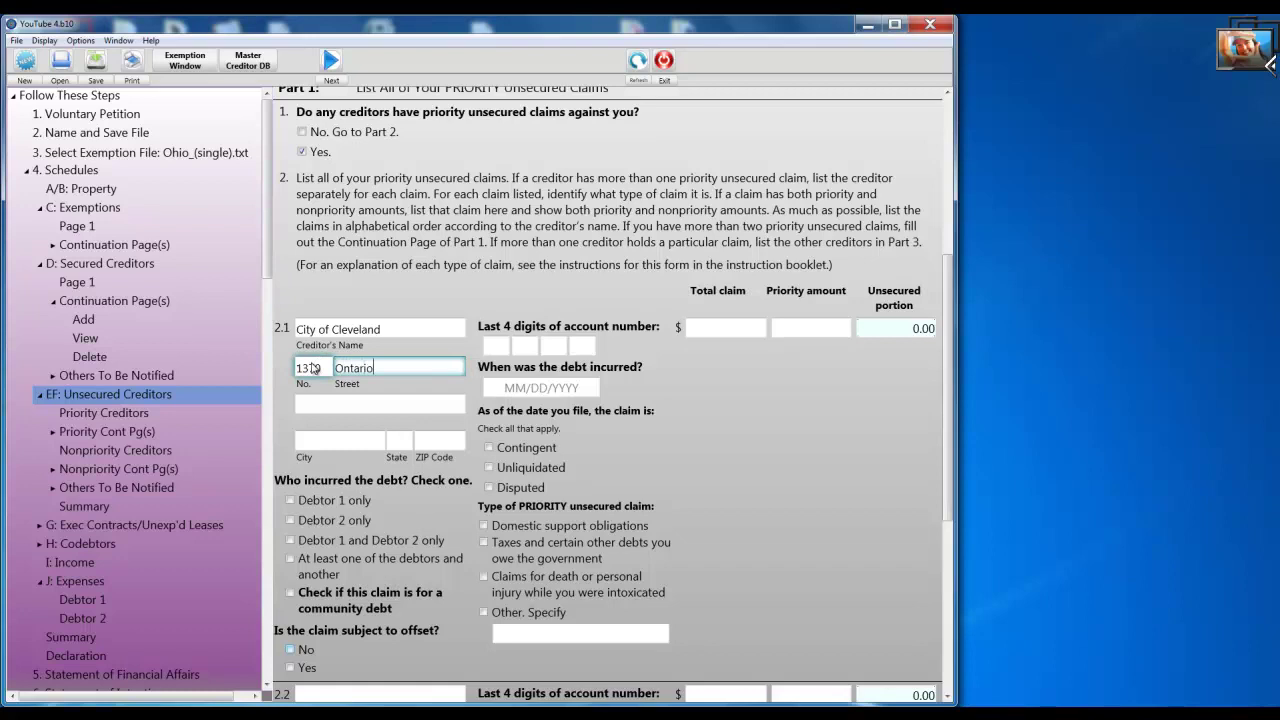
{"action": "left_click", "coordinate": [328, 445]}
{"action": "type", "text": "Cleveland"}
{"action": "key", "text": "Tab"}
{"action": "type", "text": "OH"}
{"action": "key", "text": "Tab"}
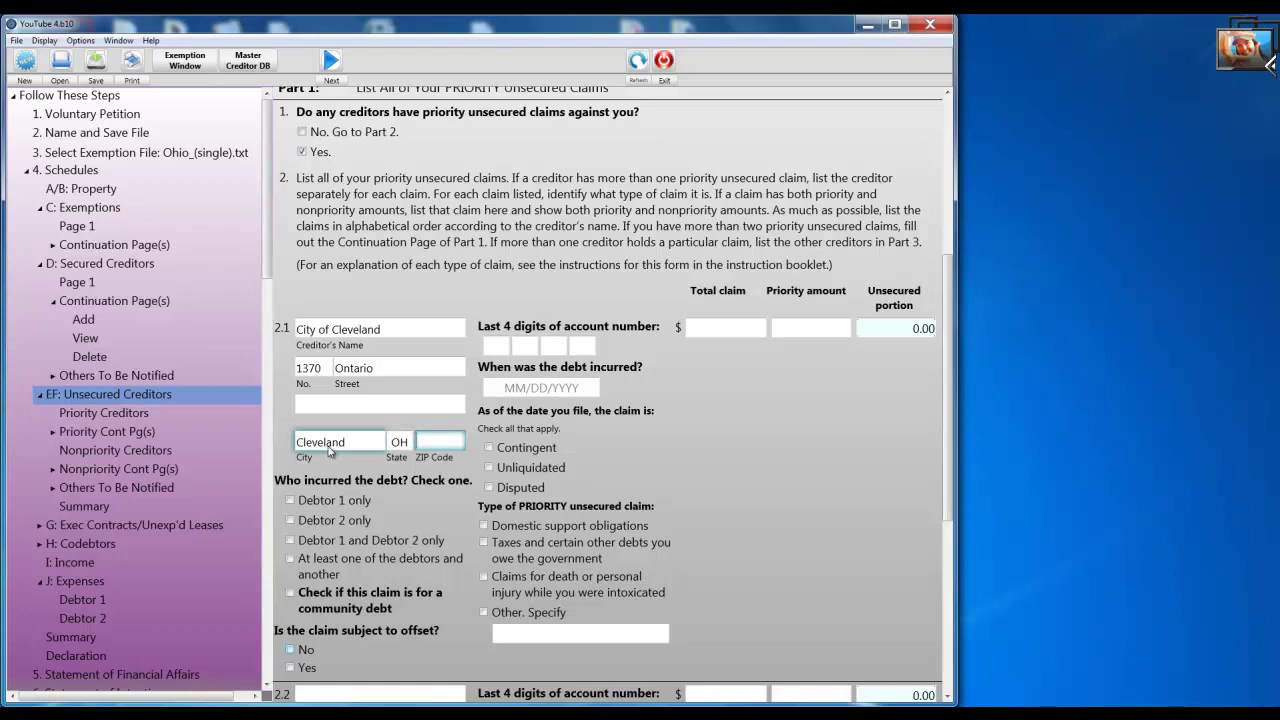
{"action": "type", "text": "44222"}
- Mark Debtor 1 only and no offset, enter the last four account digits and 7/4/17
{"action": "left_click", "coordinate": [291, 500]}
{"action": "left_click", "coordinate": [290, 649]}
{"action": "left_click", "coordinate": [494, 347]}
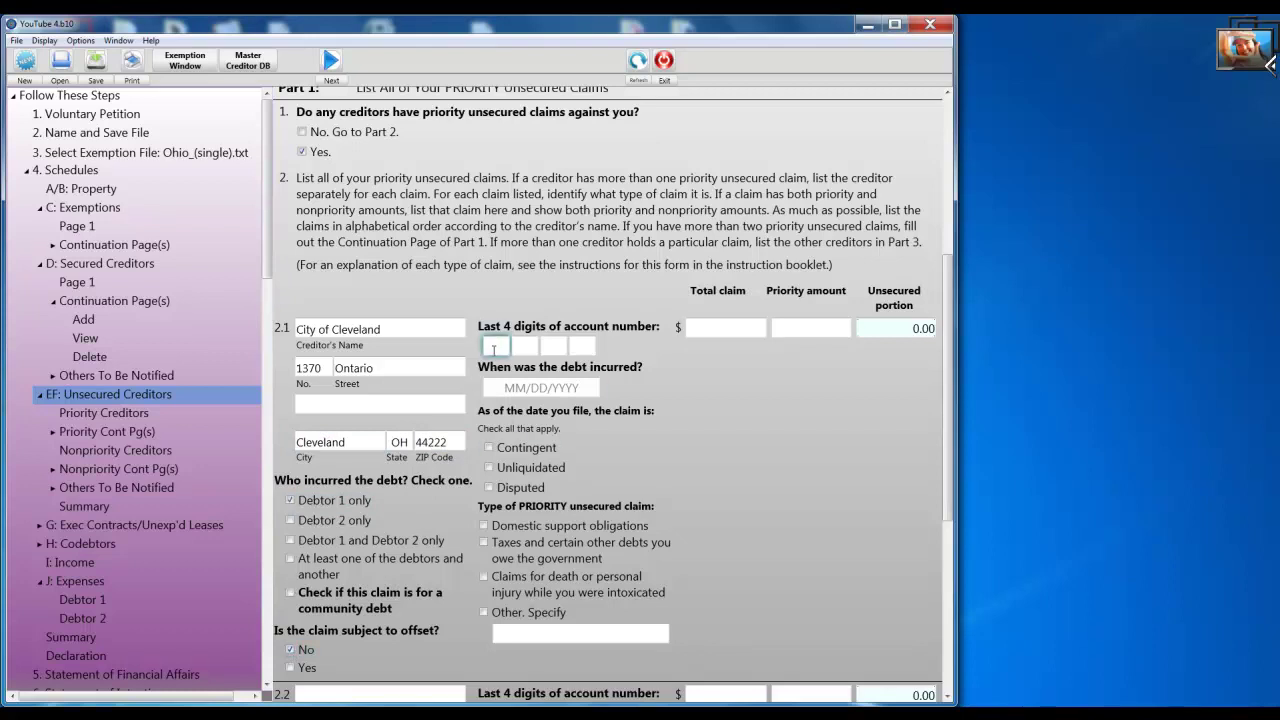
{"action": "type", "text": "1111"}
{"action": "left_click", "coordinate": [538, 388]}
{"action": "type", "text": "7/4/"}
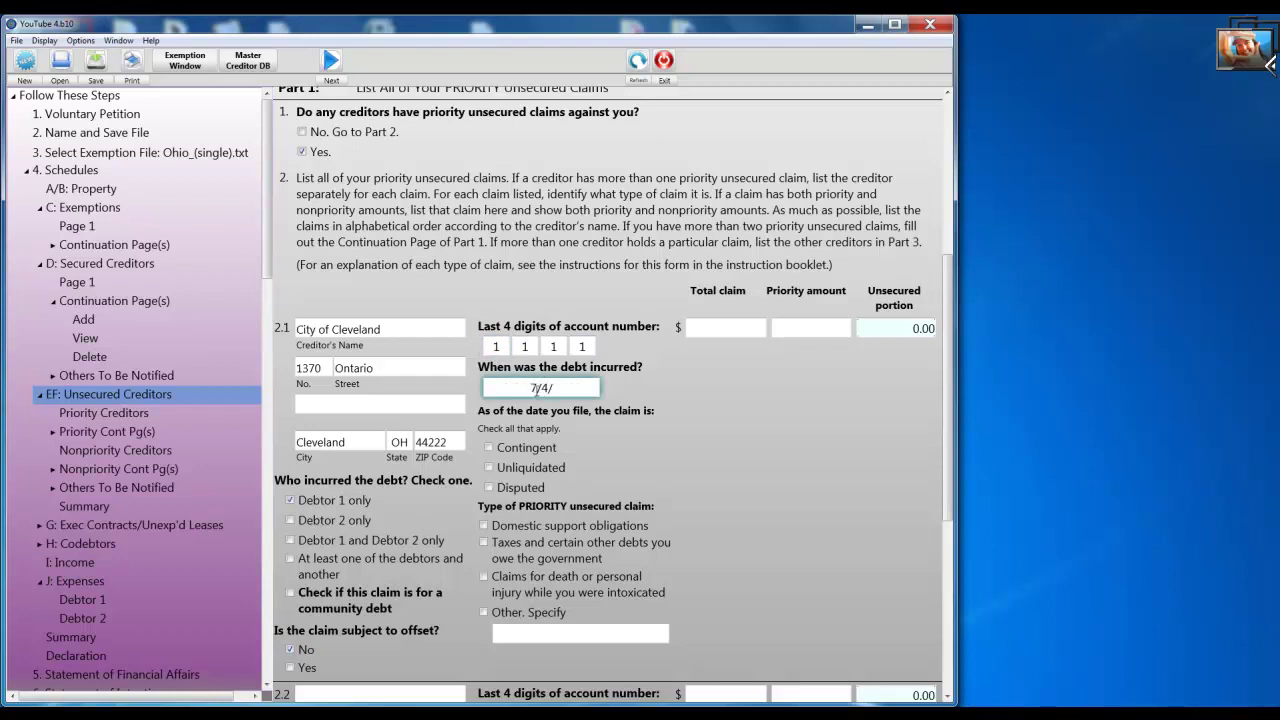
{"action": "type", "text": "17"}
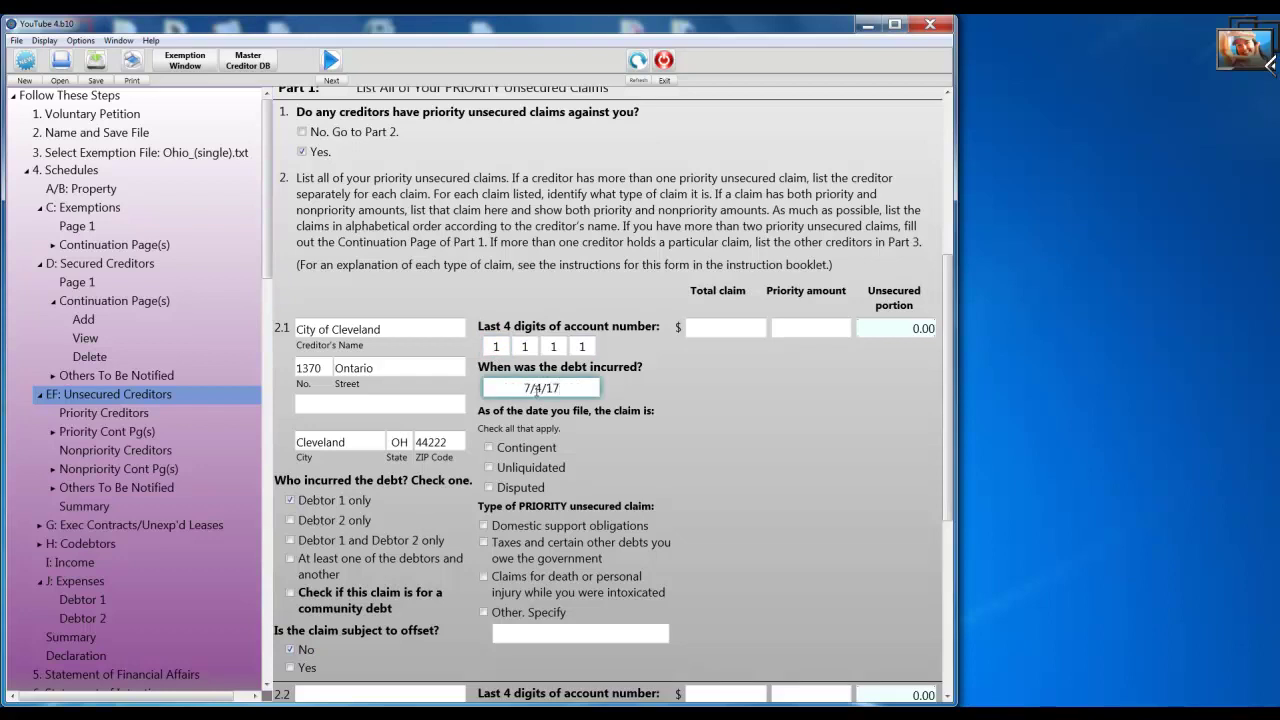
- Open the recent case YouTube 5.b10, discarding unsaved changes to the current case
{"action": "left_click", "coordinate": [17, 41]}
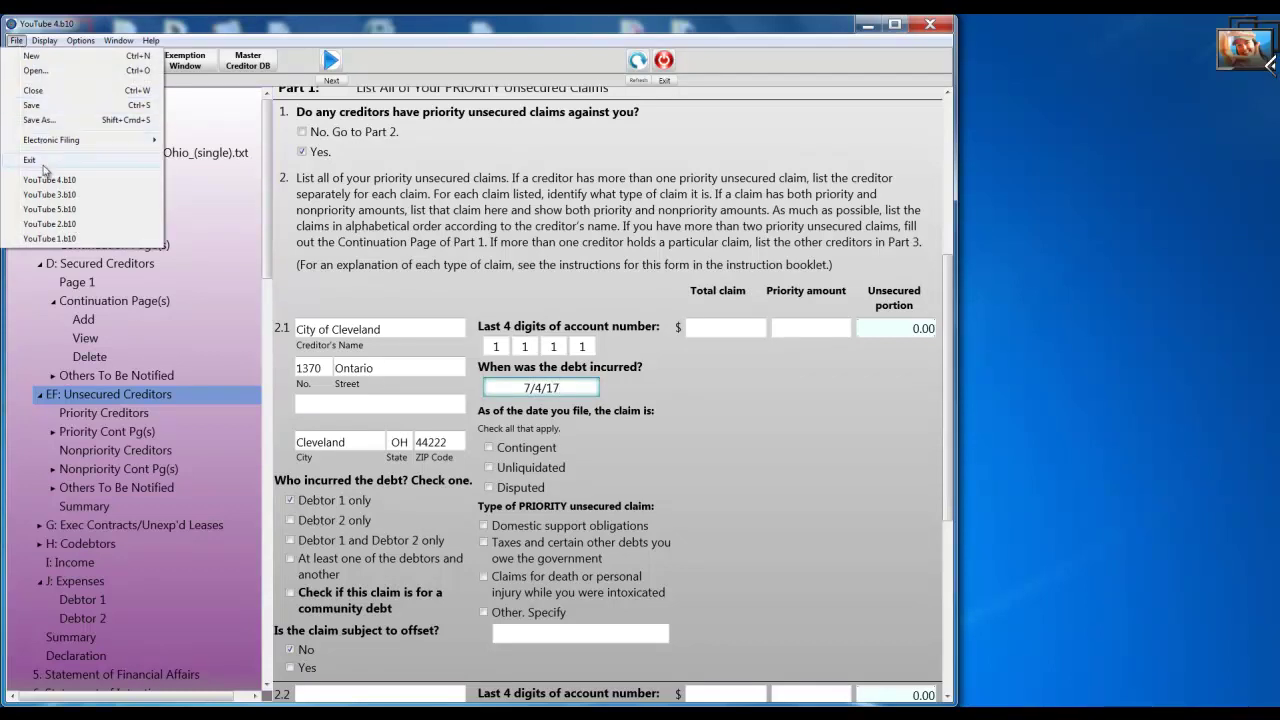
{"action": "left_click", "coordinate": [50, 212]}
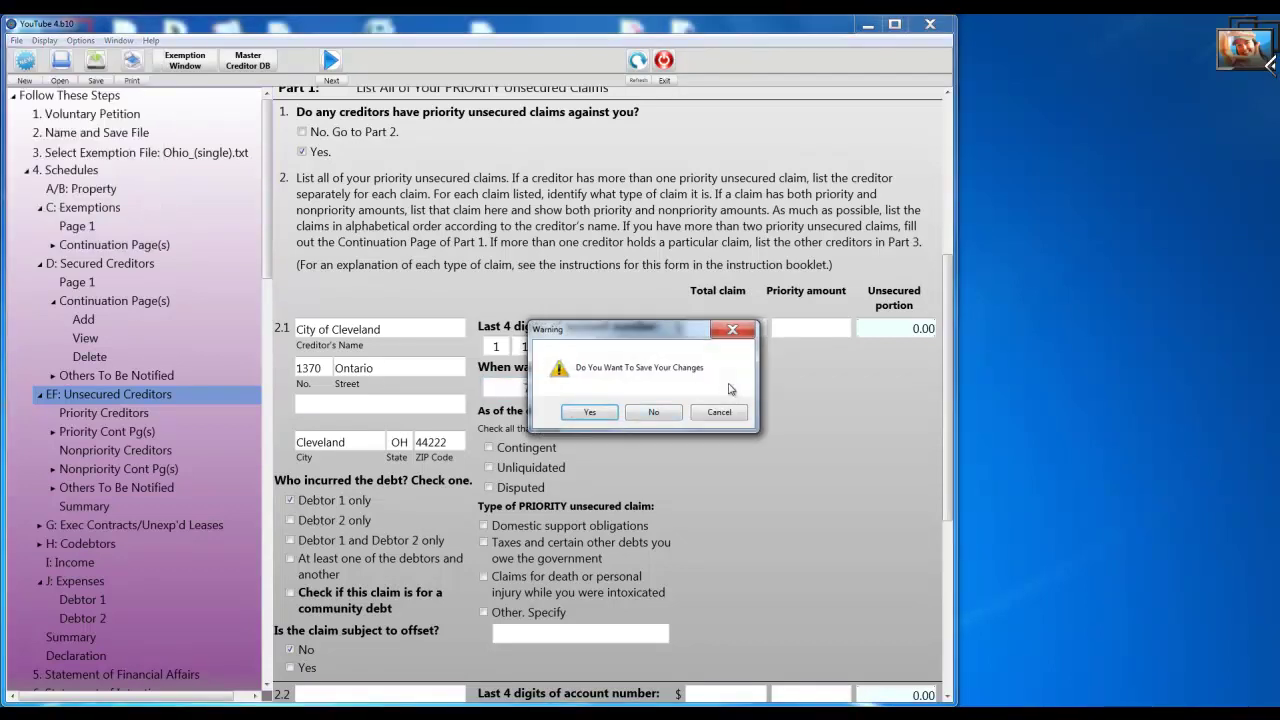
{"action": "left_click", "coordinate": [650, 426]}
- Review Schedule E/F's priority claims for City of Cleveland and Internal Revenue Service
{"action": "left_click", "coordinate": [110, 395]}
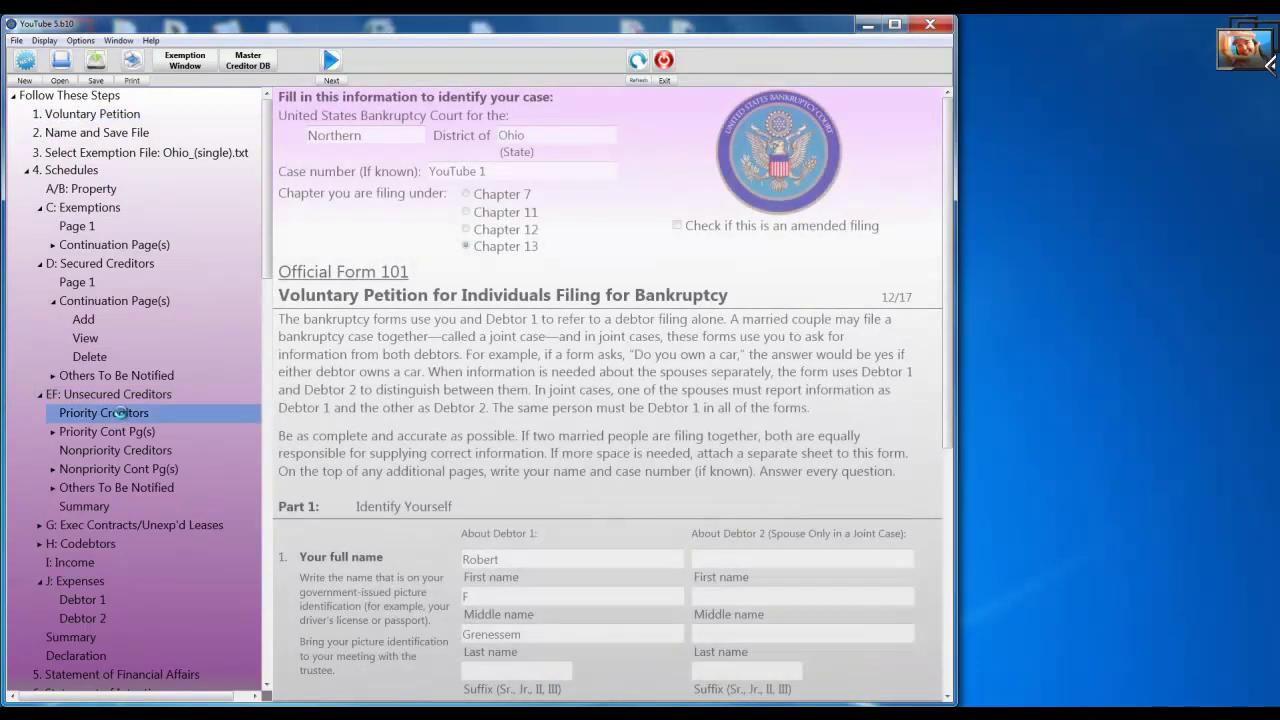
{"action": "left_click_drag", "start_coordinate": [940, 198], "coordinate": [925, 355]}
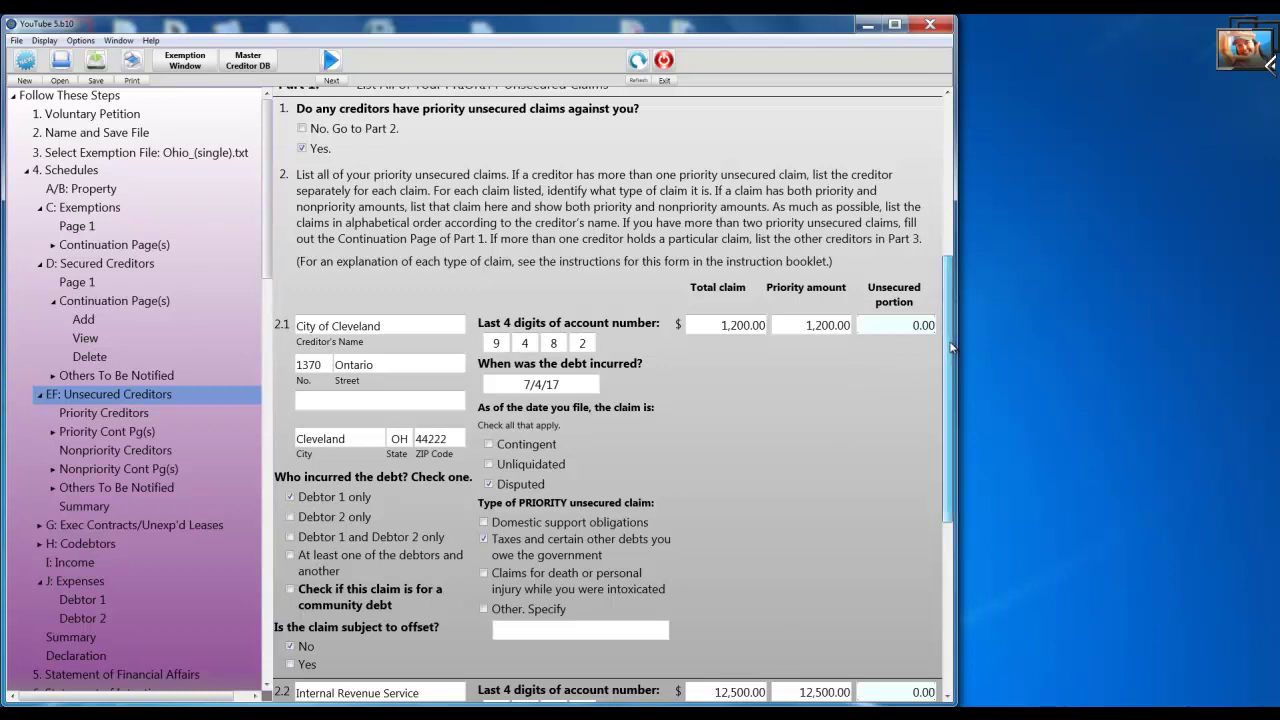
{"action": "left_click_drag", "start_coordinate": [950, 348], "coordinate": [918, 414]}
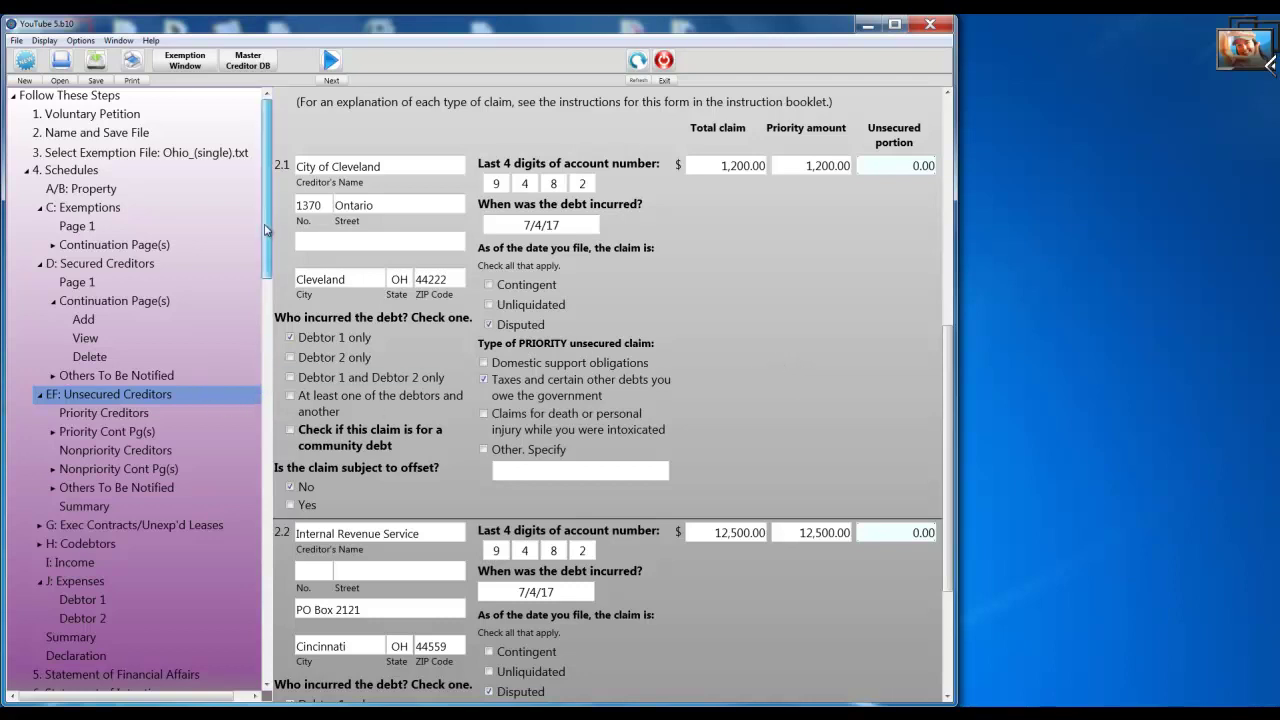
{"action": "scroll", "coordinate": [255, 290], "scroll_direction": "down", "scroll_amount": 4}
{"action": "scroll", "coordinate": [252, 304], "scroll_direction": "down", "scroll_amount": 2}
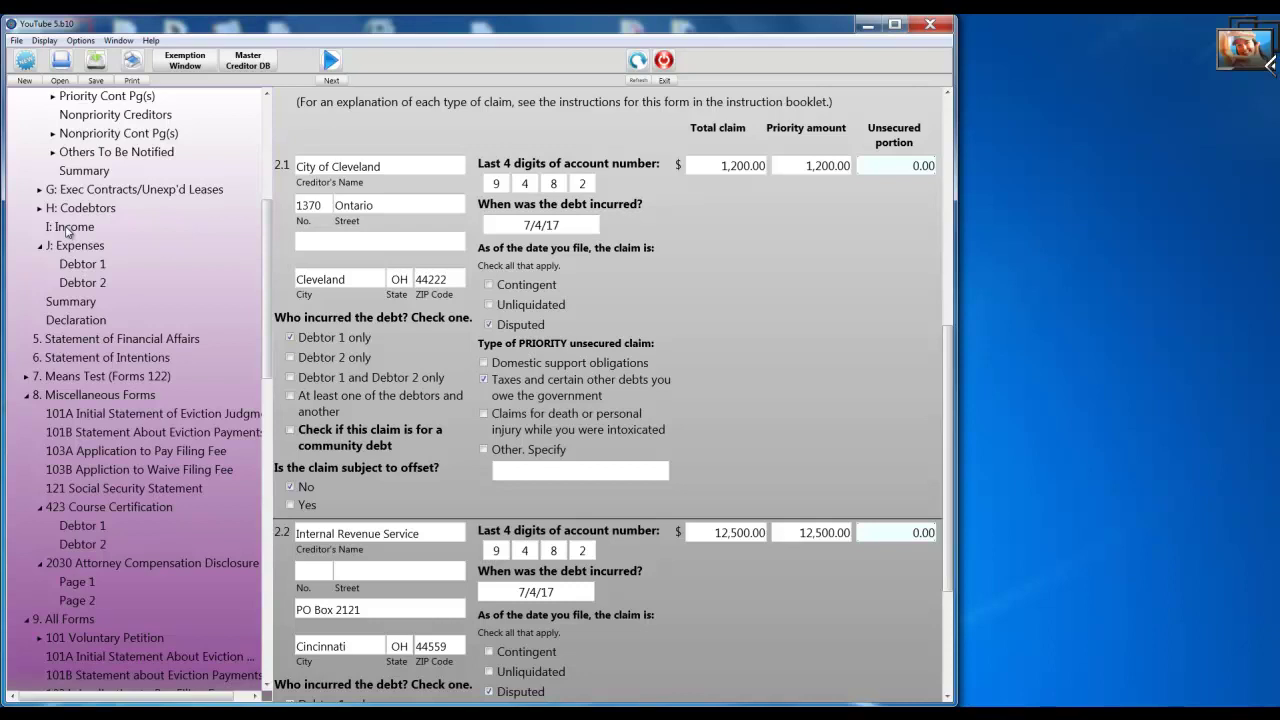
- Scroll through the debtor's Schedule I income form
{"action": "left_click", "coordinate": [70, 227]}
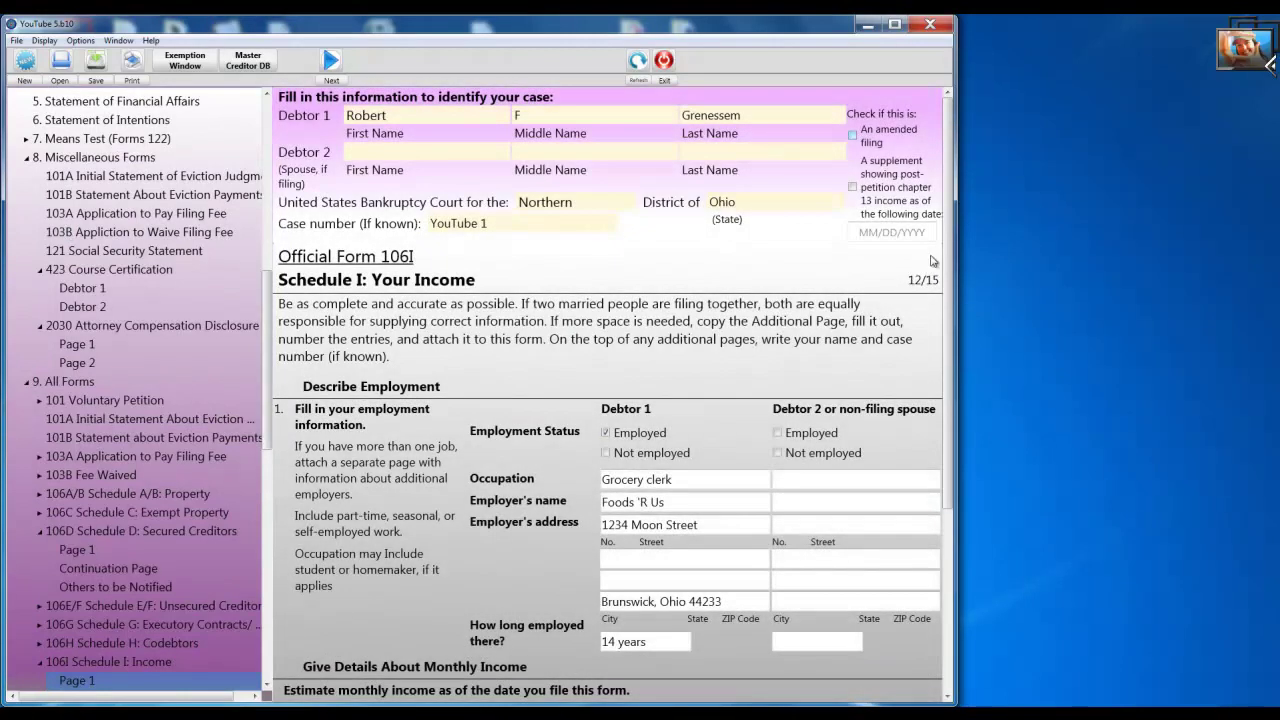
{"action": "scroll", "coordinate": [935, 357], "scroll_direction": "down", "scroll_amount": 3}
{"action": "scroll", "coordinate": [935, 357], "scroll_direction": "down", "scroll_amount": 1}
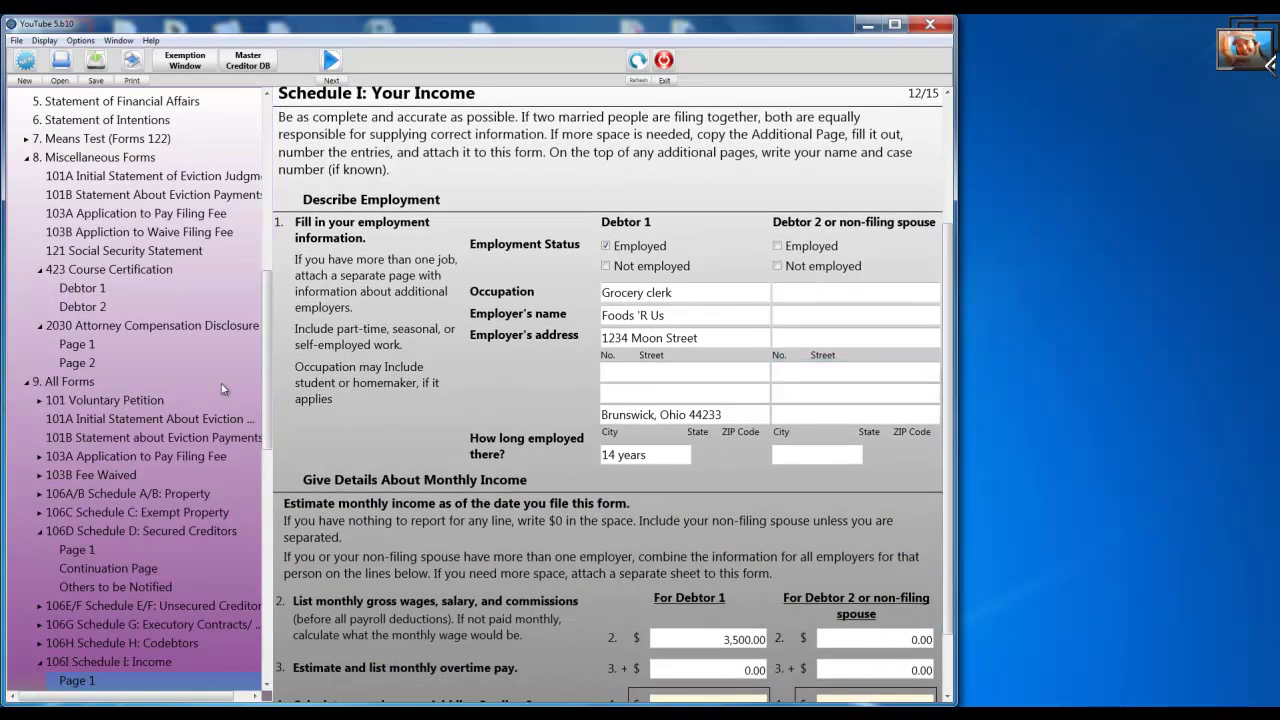
{"action": "scroll", "coordinate": [78, 278], "scroll_direction": "up", "scroll_amount": 4}
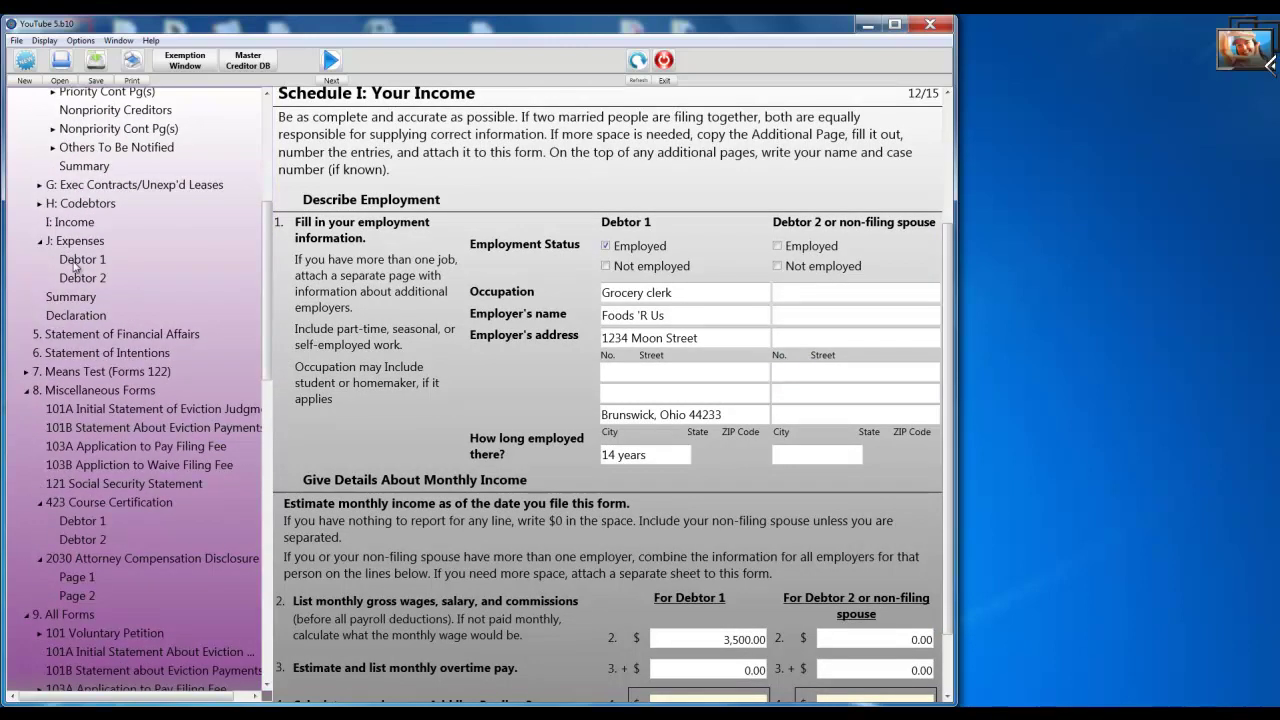
- Bring up Debtor 1's Schedule J expenses form and scroll through its opening questions
{"action": "left_click", "coordinate": [80, 260]}
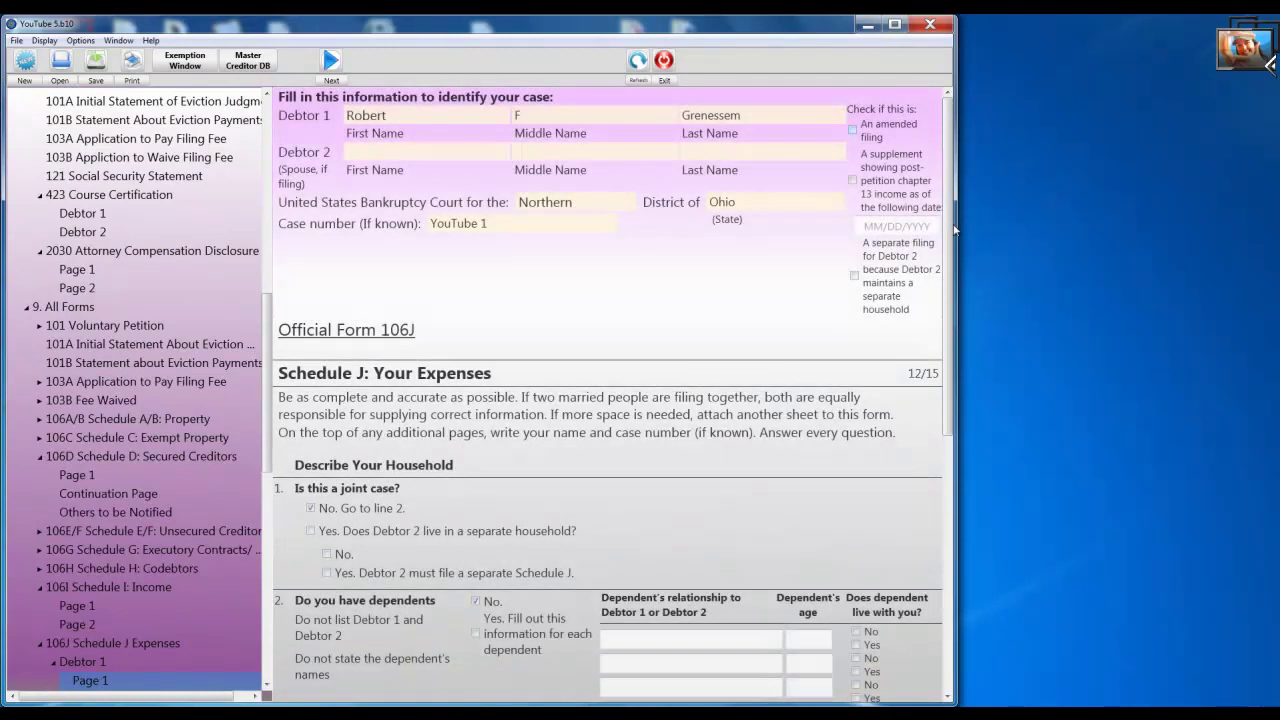
{"action": "left_click_drag", "start_coordinate": [951, 236], "coordinate": [951, 348]}
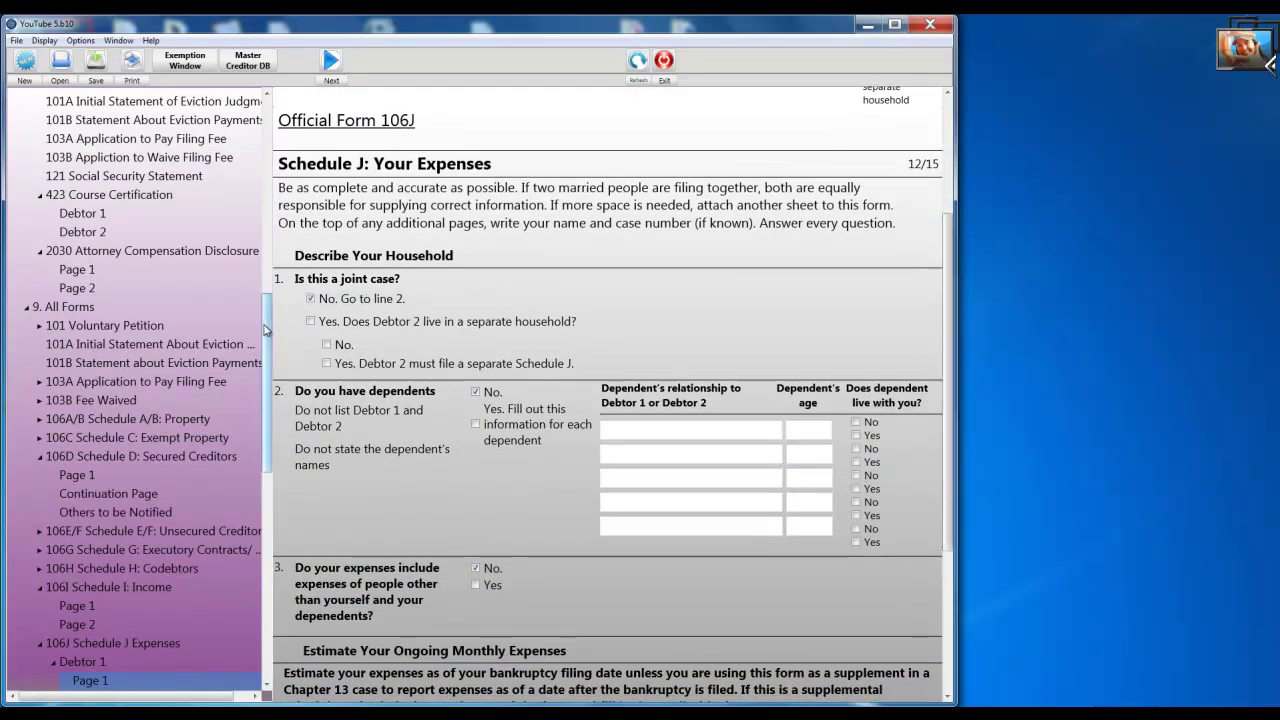
{"action": "left_click_drag", "start_coordinate": [266, 330], "coordinate": [253, 245]}
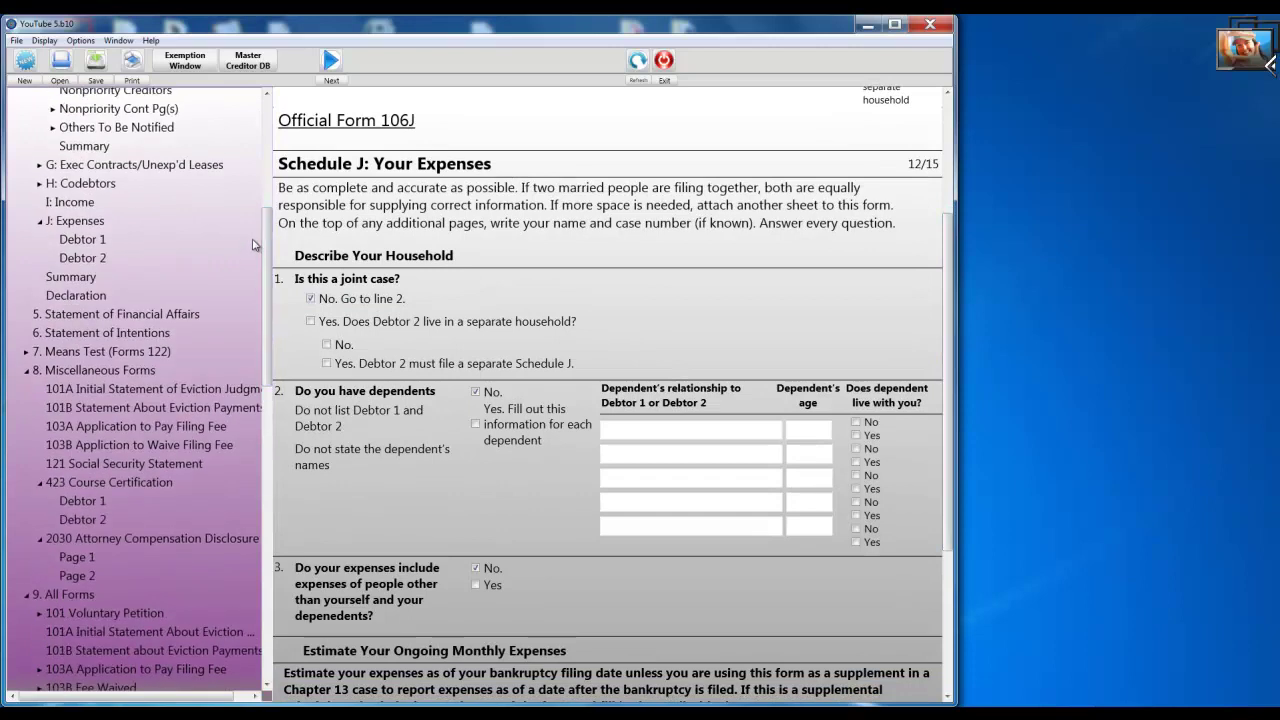
- Look over the Statement of Financial Affairs
{"action": "left_click", "coordinate": [95, 318]}
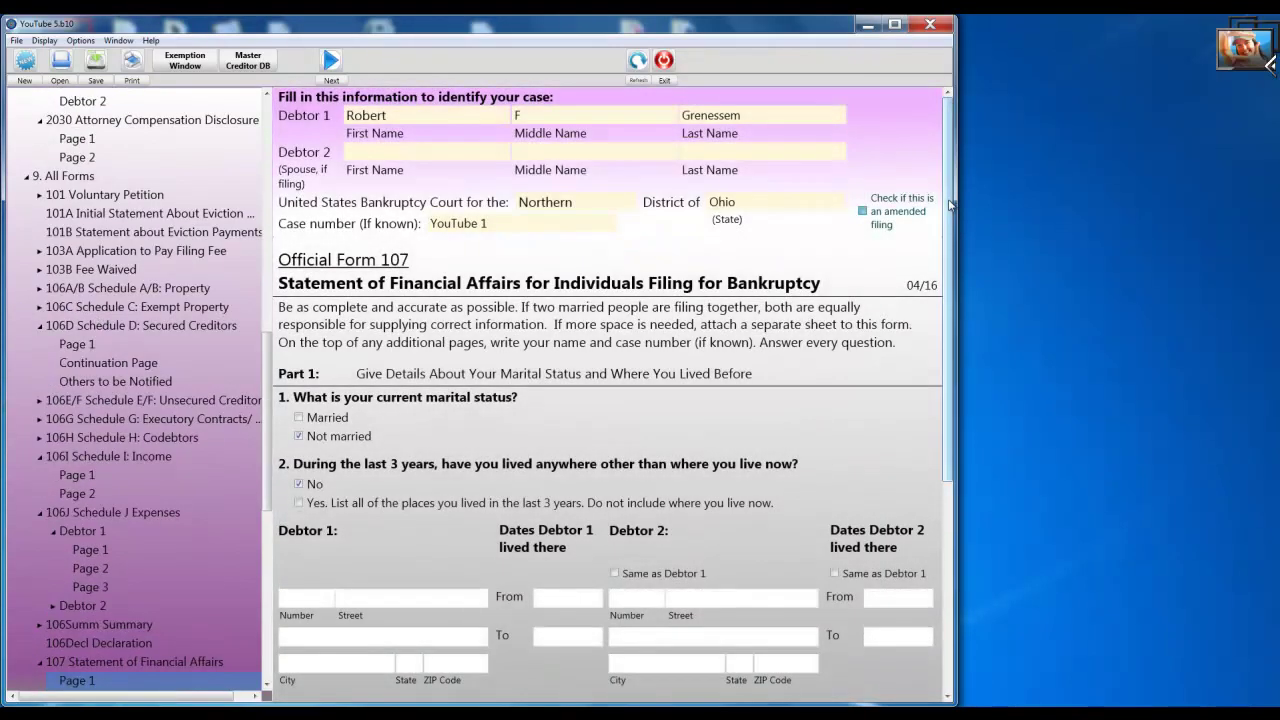
{"action": "left_click_drag", "start_coordinate": [950, 206], "coordinate": [938, 304]}
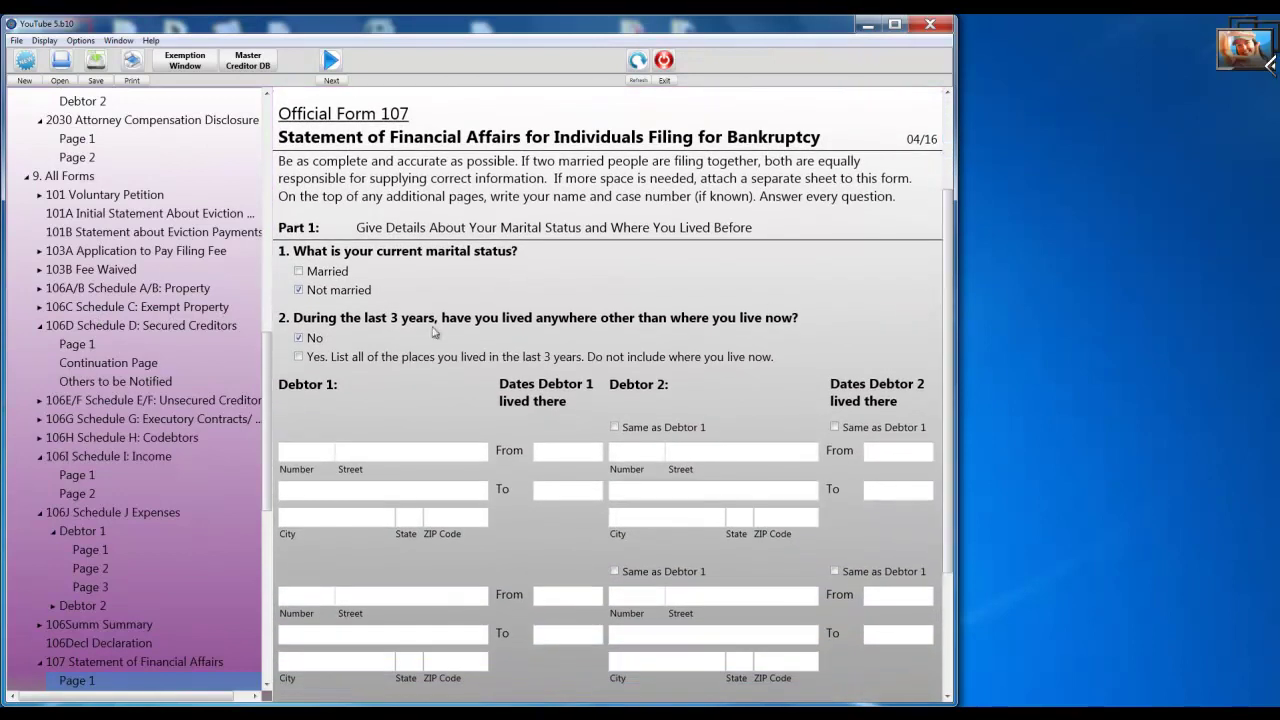
{"action": "scroll", "coordinate": [198, 315], "scroll_direction": "up", "scroll_amount": 8}
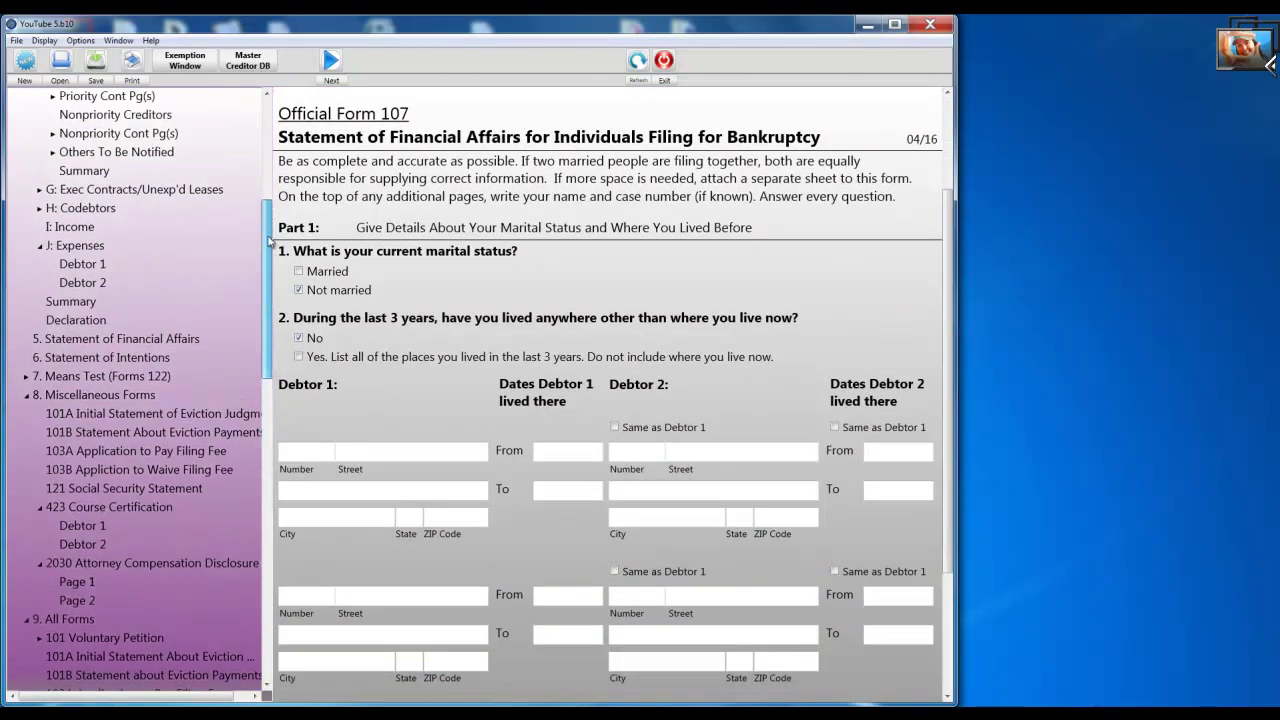
- Look over the Statement of Intentions, then expand the Means Test (Forms 122) list
{"action": "left_click", "coordinate": [137, 362]}
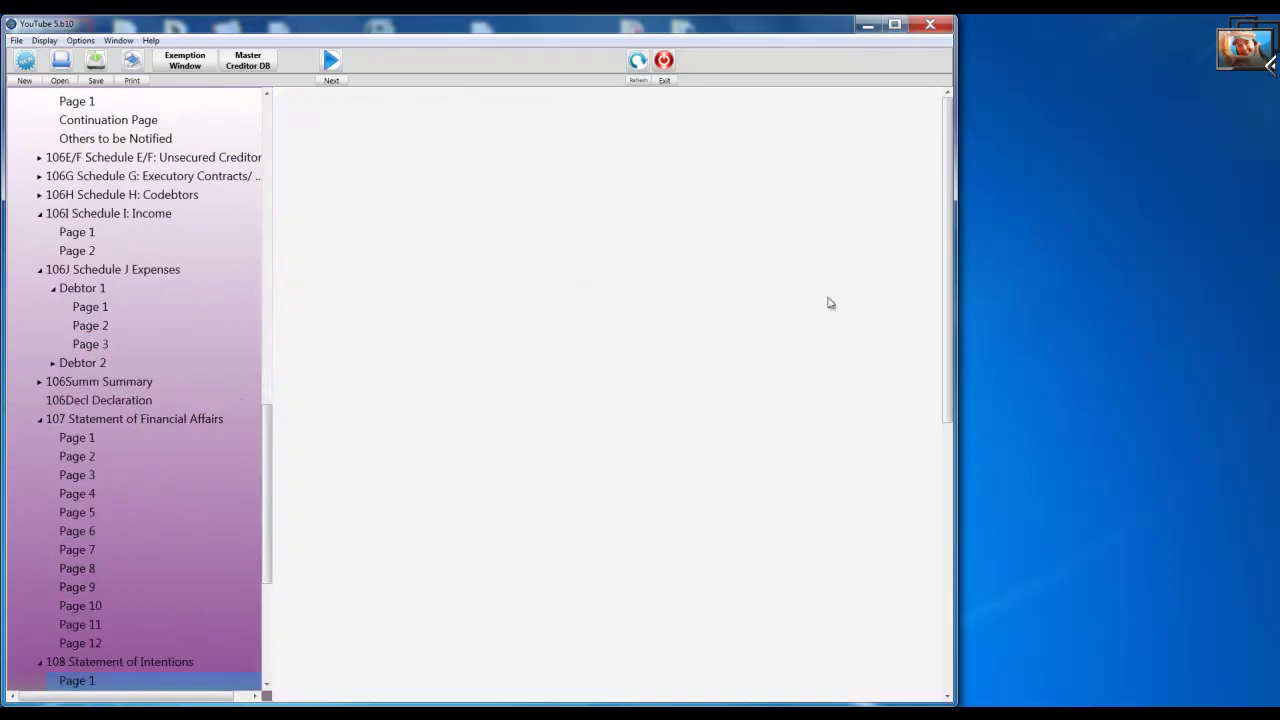
{"action": "left_click_drag", "start_coordinate": [941, 300], "coordinate": [941, 377]}
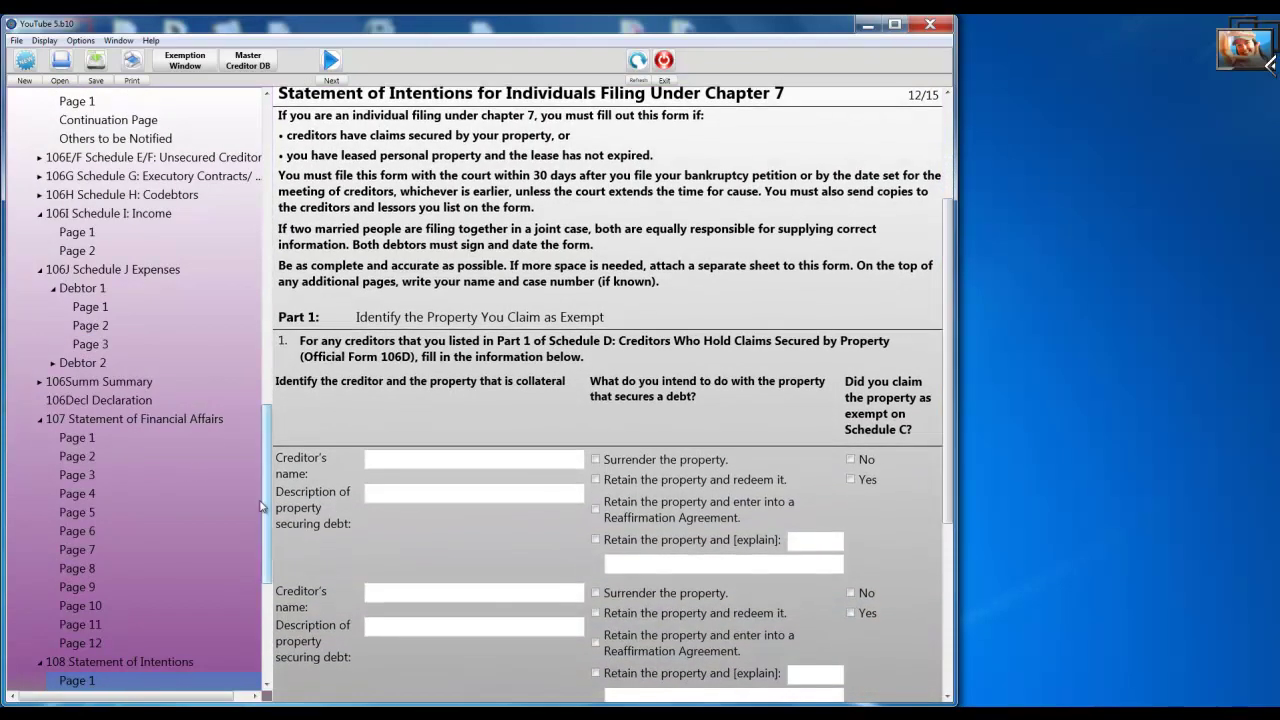
{"action": "left_click_drag", "start_coordinate": [267, 508], "coordinate": [236, 323]}
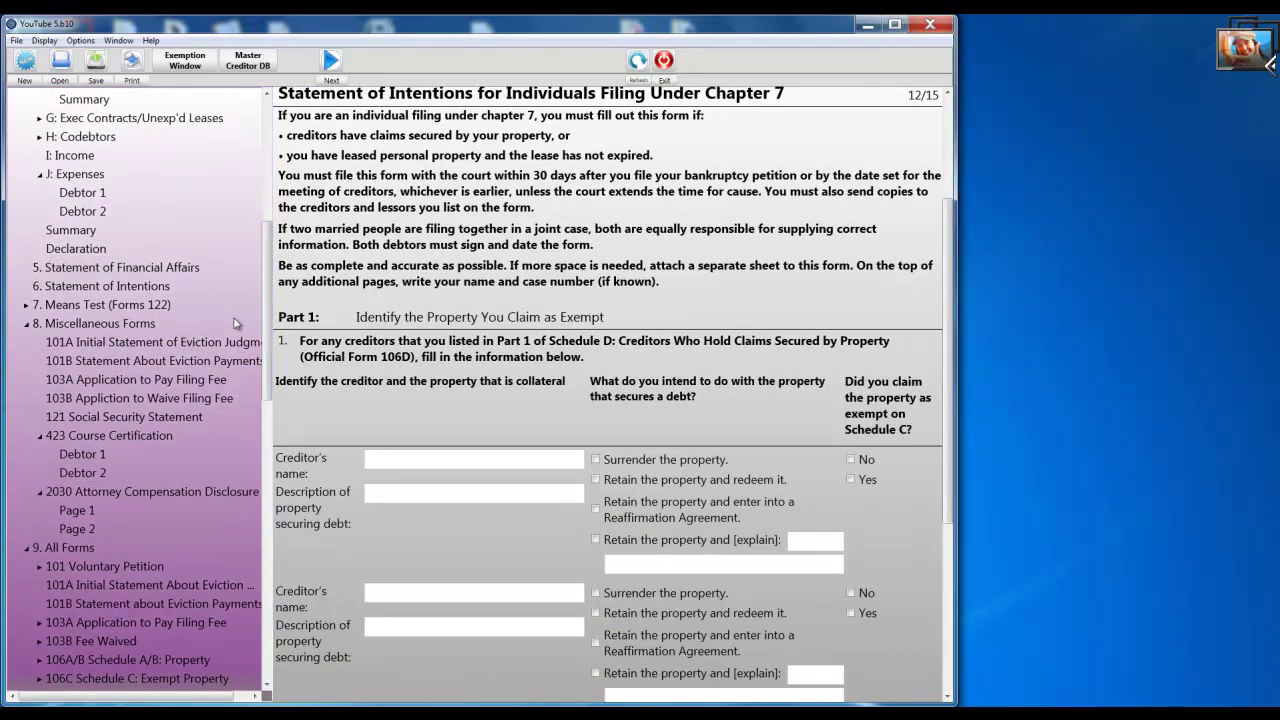
{"action": "left_click", "coordinate": [27, 305]}
- Open Form 122C-1 and scroll through its Part 1 income lines, all at 0.00
{"action": "left_click", "coordinate": [74, 398]}
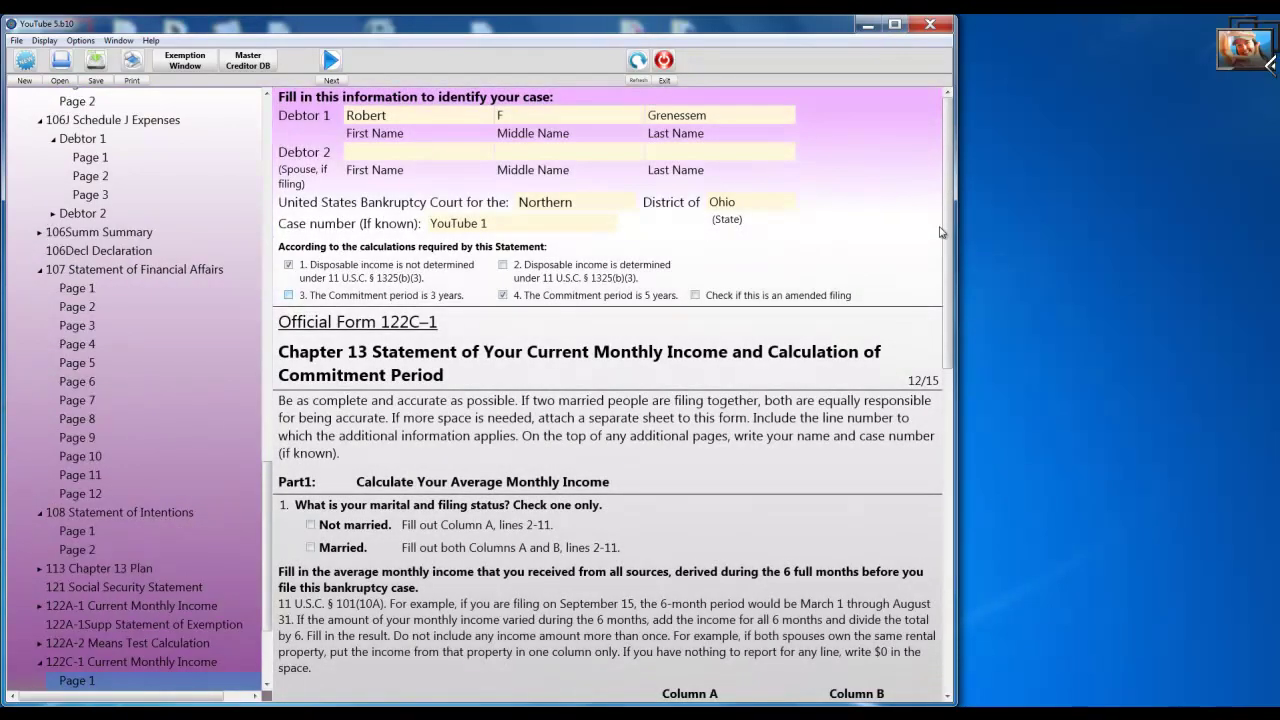
{"action": "left_click_drag", "start_coordinate": [945, 231], "coordinate": [926, 388]}
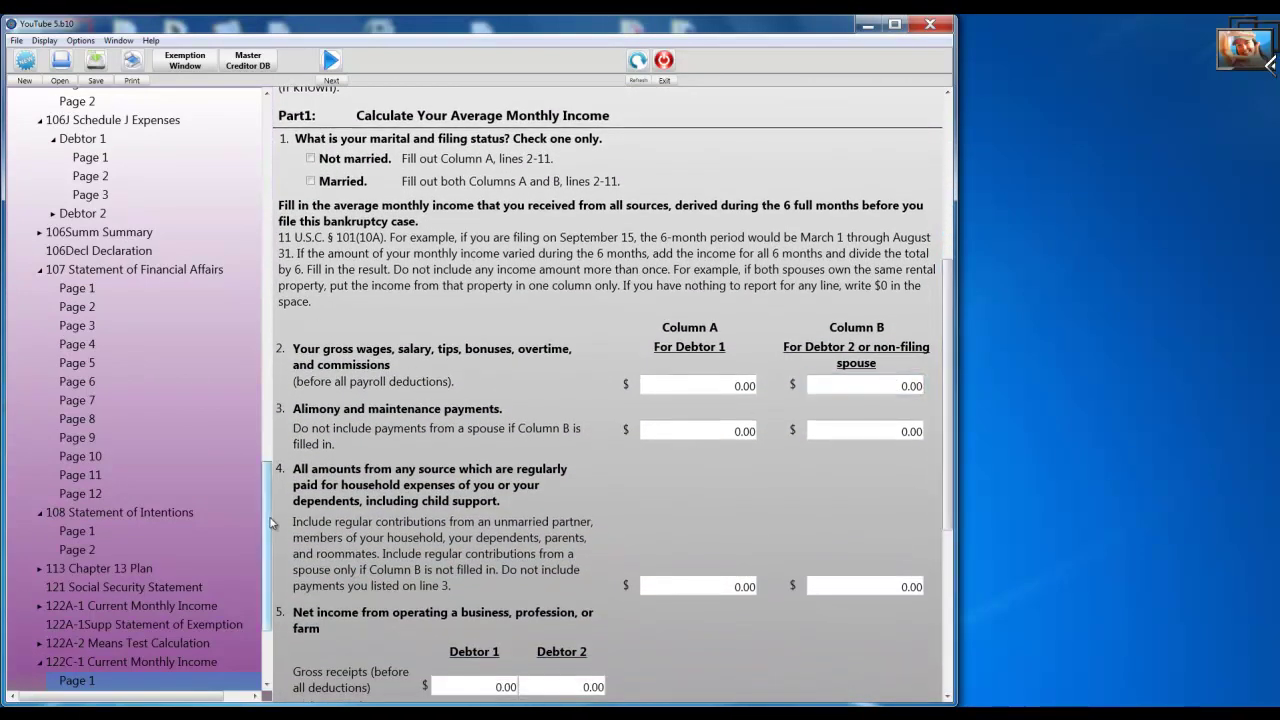
{"action": "left_click_drag", "start_coordinate": [269, 517], "coordinate": [266, 347]}
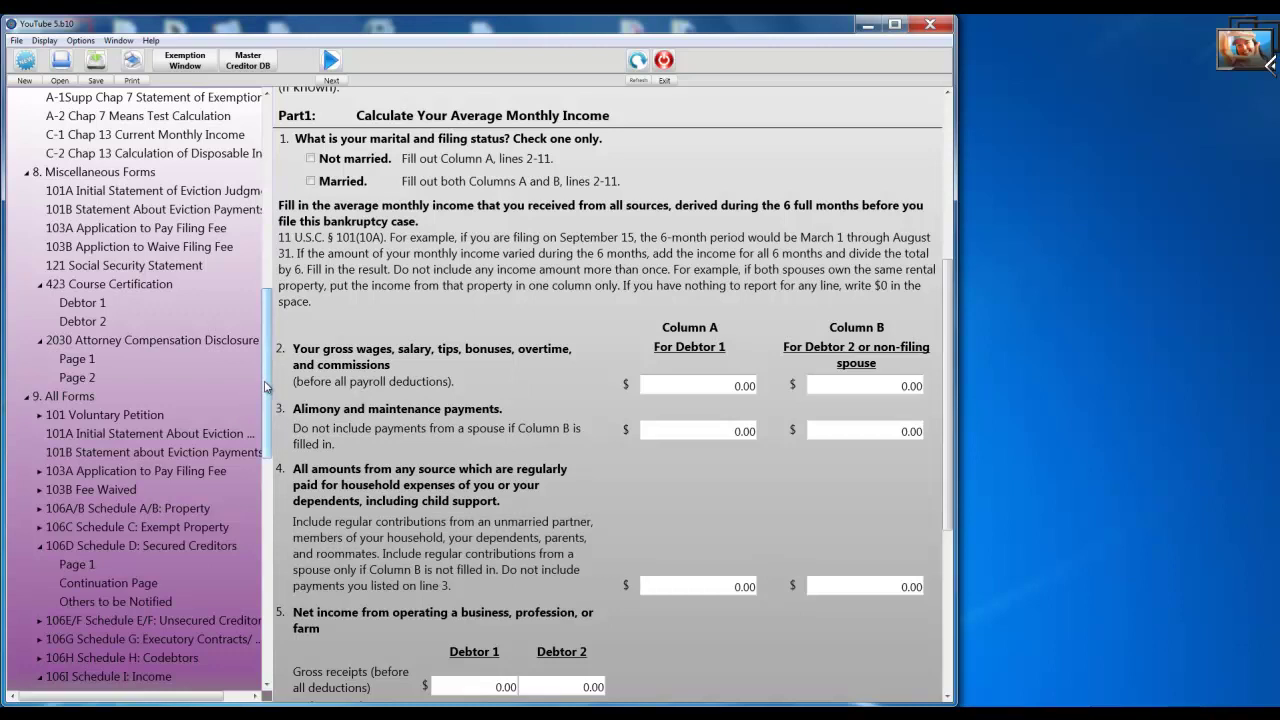
{"action": "left_click_drag", "start_coordinate": [266, 388], "coordinate": [231, 561]}
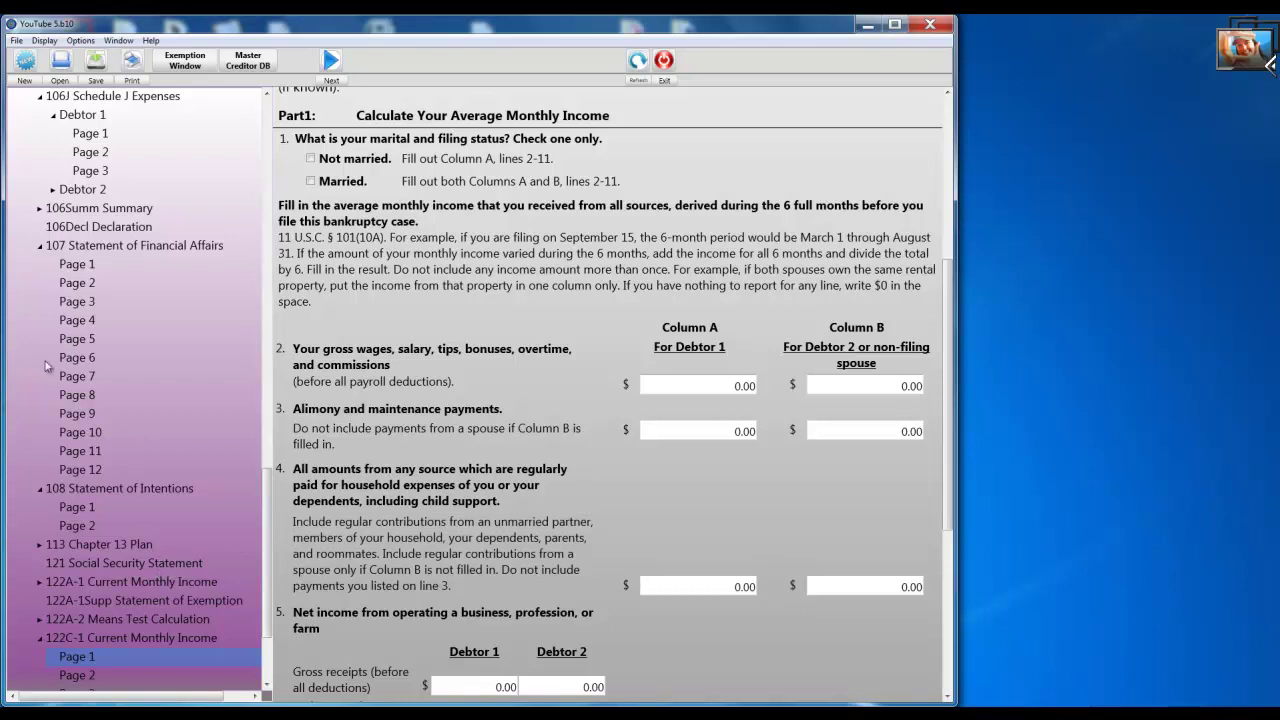
- Preview all the checked case forms so they open in Microsoft Word as YouTube 5.rtf
{"action": "left_click", "coordinate": [133, 62]}
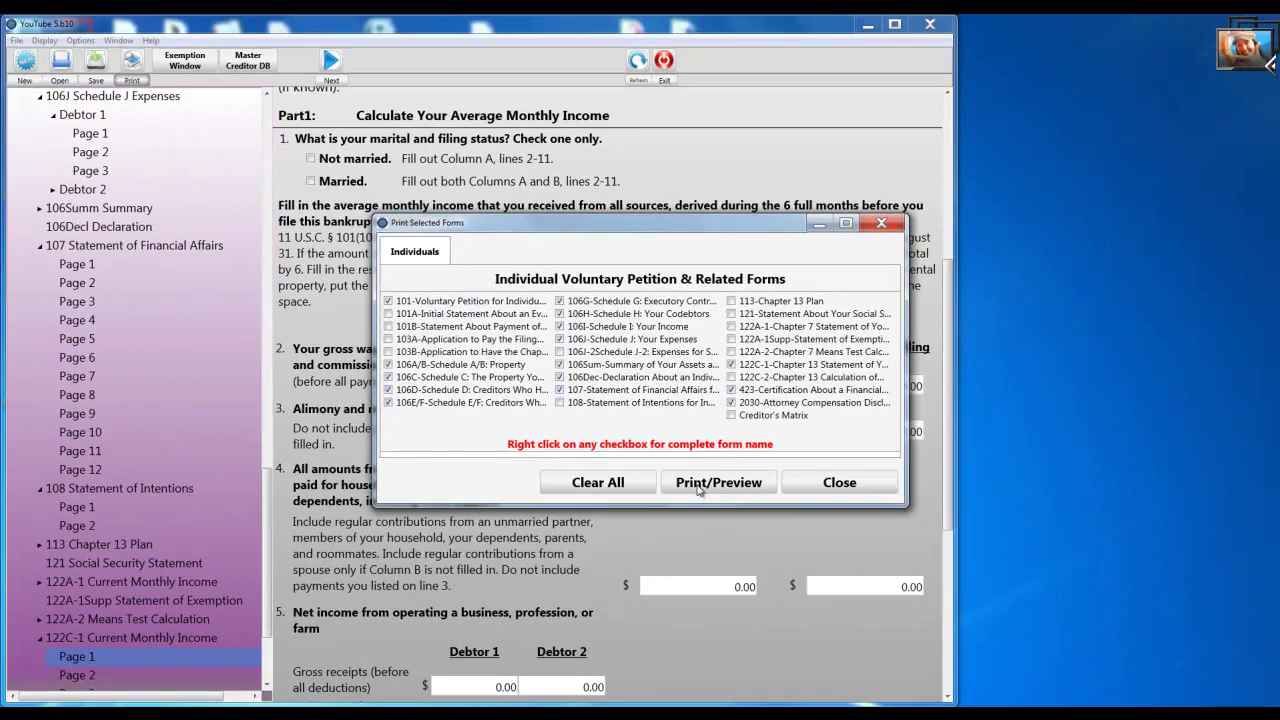
{"action": "left_click", "coordinate": [698, 484]}
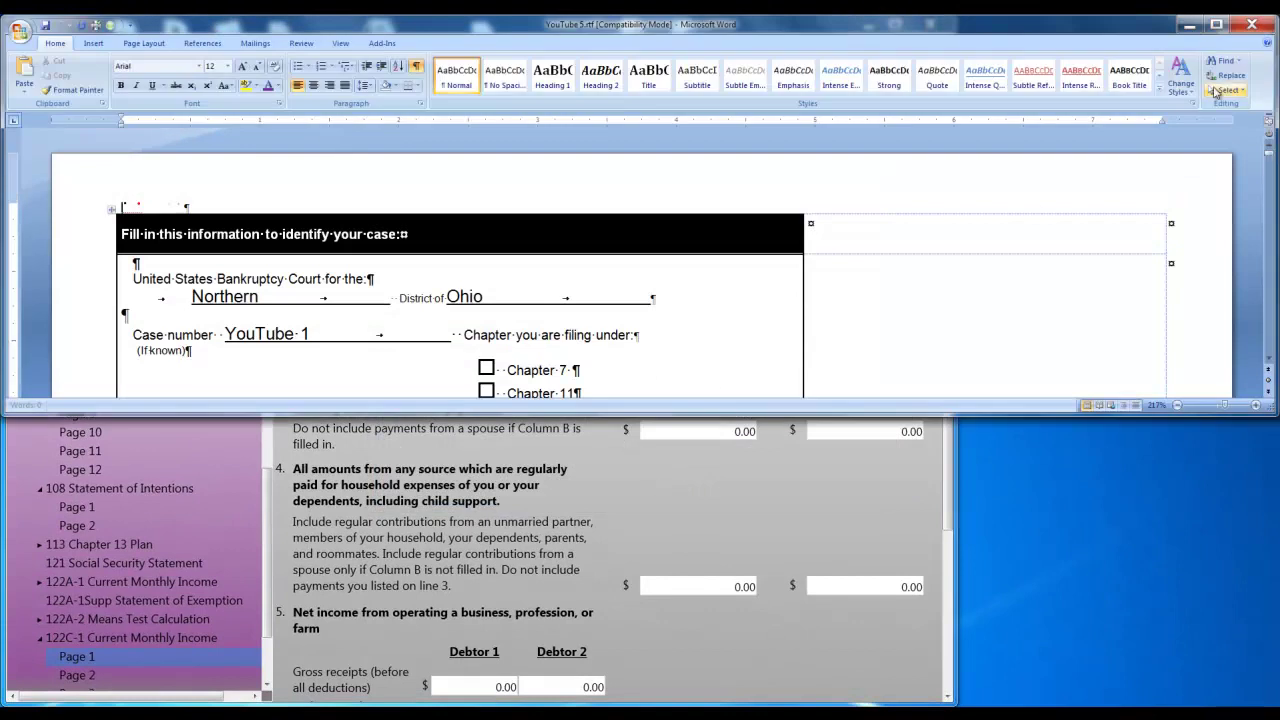
- Maximize the Word window and switch to Full Screen Reading view with pages side by side
{"action": "left_click", "coordinate": [1216, 24]}
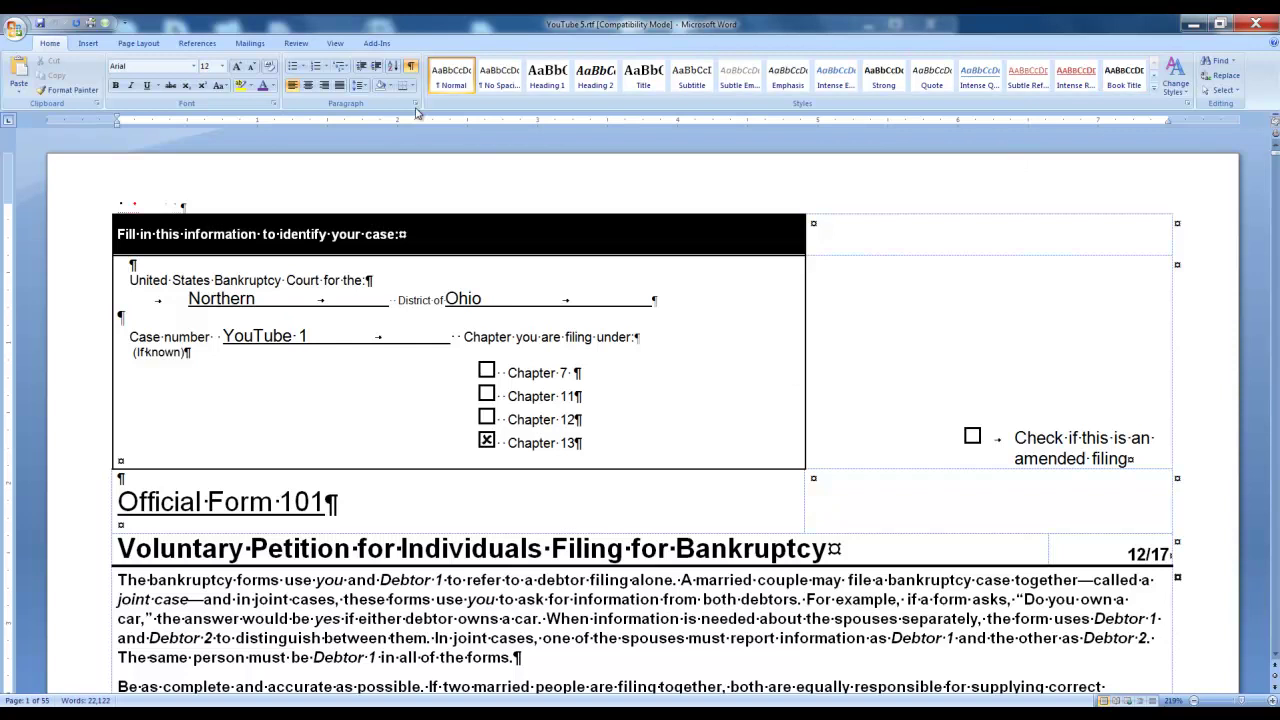
{"action": "left_click", "coordinate": [335, 43]}
{"action": "left_click", "coordinate": [49, 80]}
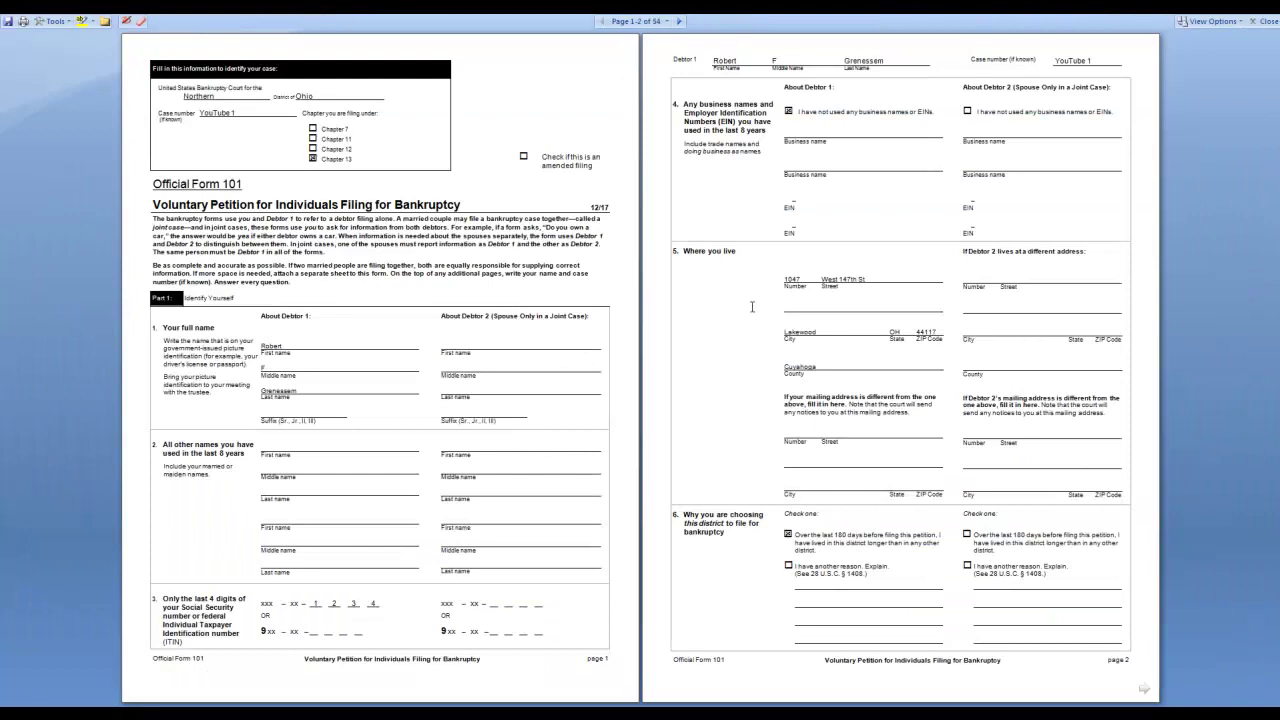
- Page through the 55-page forms document, then return to Print Layout at the Declaration form
{"action": "scroll", "coordinate": [752, 307], "scroll_direction": "down", "scroll_amount": 2}
{"action": "scroll", "coordinate": [752, 307], "scroll_direction": "down", "scroll_amount": 2}
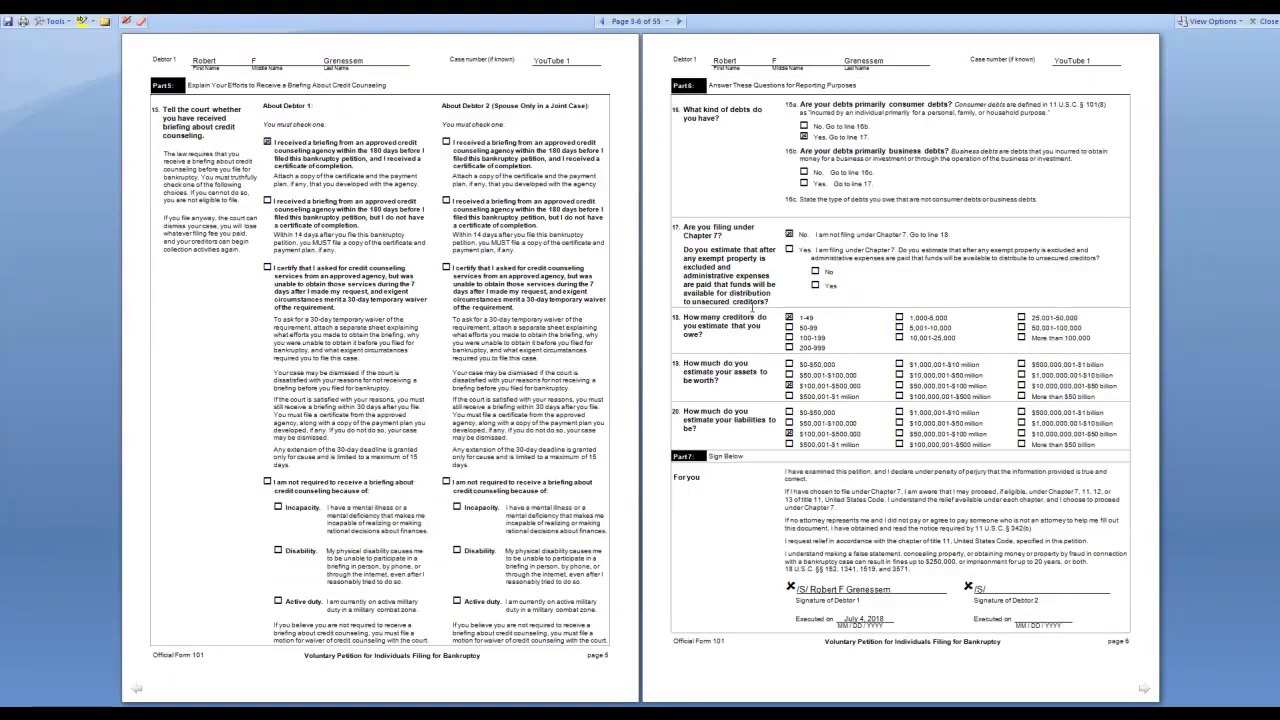
{"action": "scroll", "coordinate": [752, 307], "scroll_direction": "down", "scroll_amount": 2}
{"action": "scroll", "coordinate": [752, 307], "scroll_direction": "down", "scroll_amount": 2}
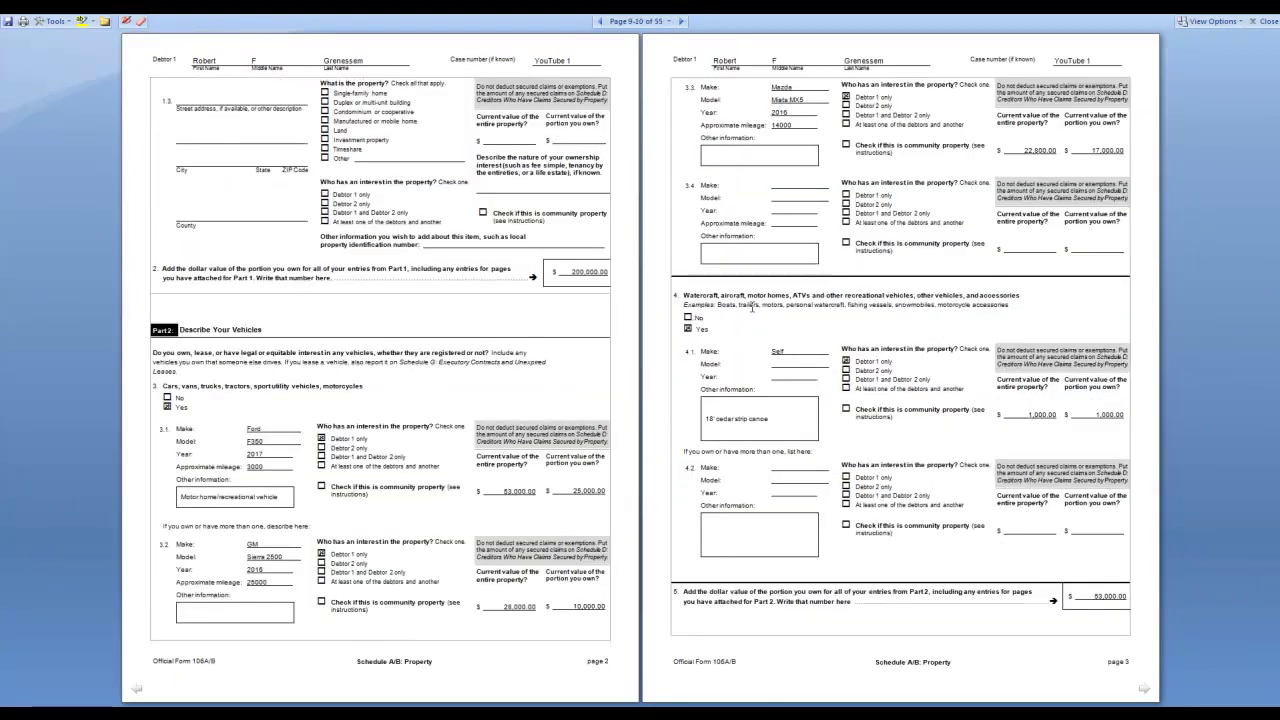
{"action": "scroll", "coordinate": [752, 307], "scroll_direction": "down", "scroll_amount": 2}
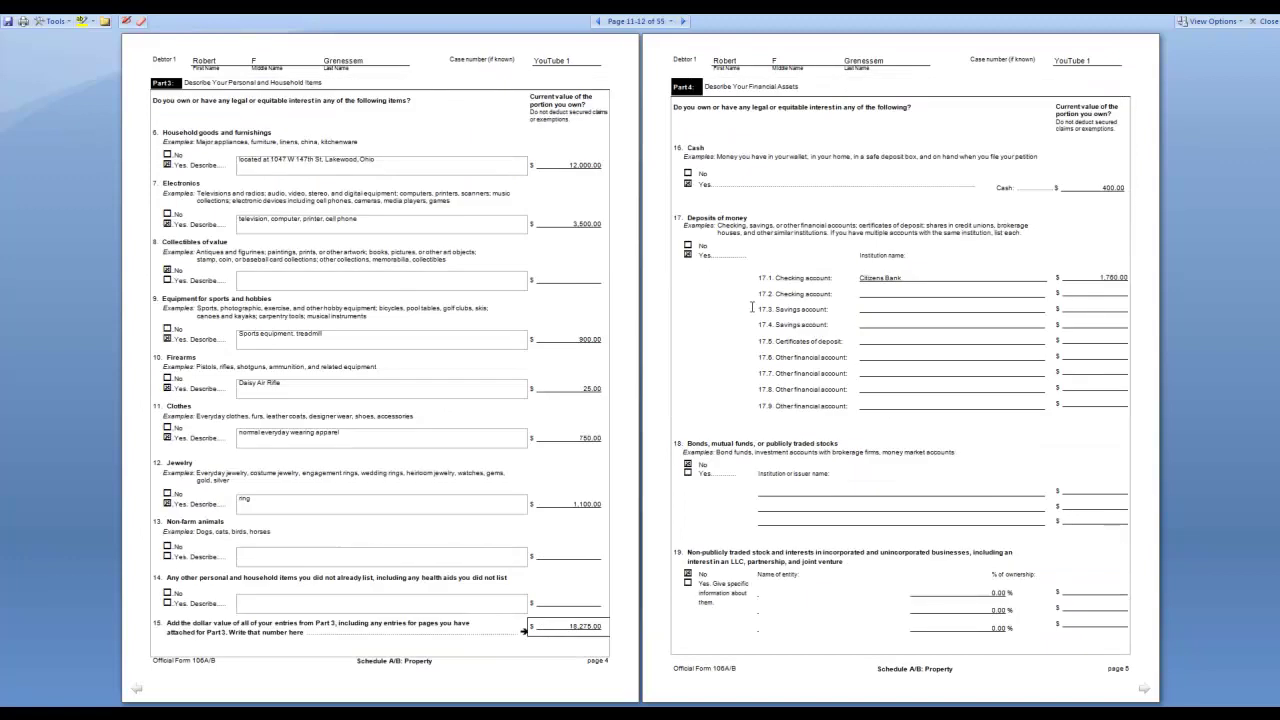
{"action": "scroll", "coordinate": [752, 307], "scroll_direction": "down", "scroll_amount": 2}
{"action": "scroll", "coordinate": [752, 307], "scroll_direction": "down", "scroll_amount": 2}
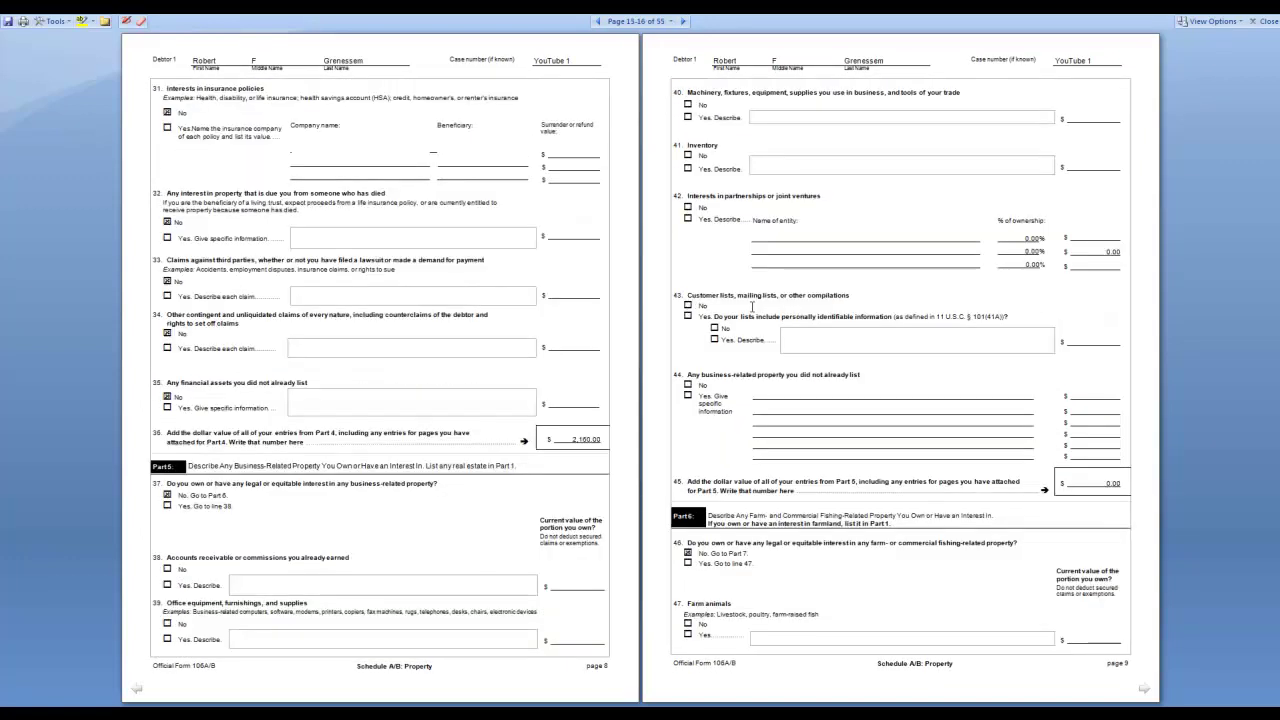
{"action": "scroll", "coordinate": [752, 307], "scroll_direction": "down", "scroll_amount": 6}
{"action": "scroll", "coordinate": [752, 307], "scroll_direction": "down", "scroll_amount": 2}
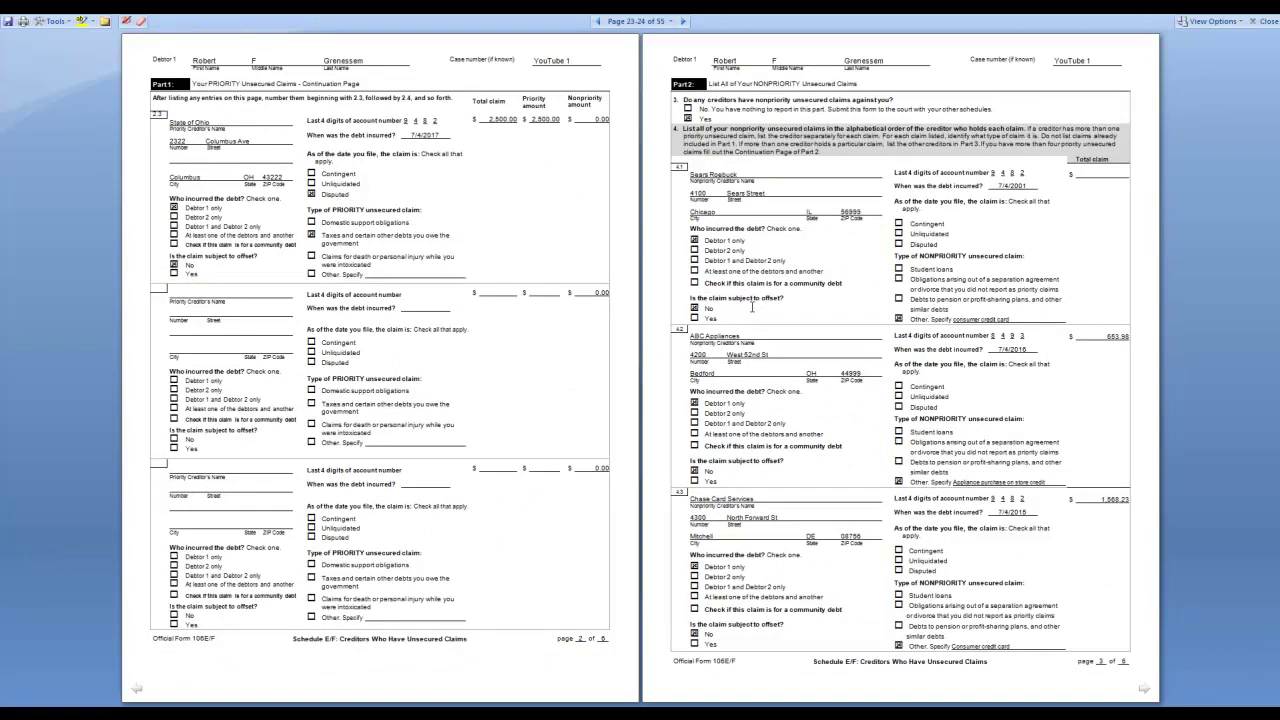
{"action": "scroll", "coordinate": [752, 307], "scroll_direction": "down", "scroll_amount": 2}
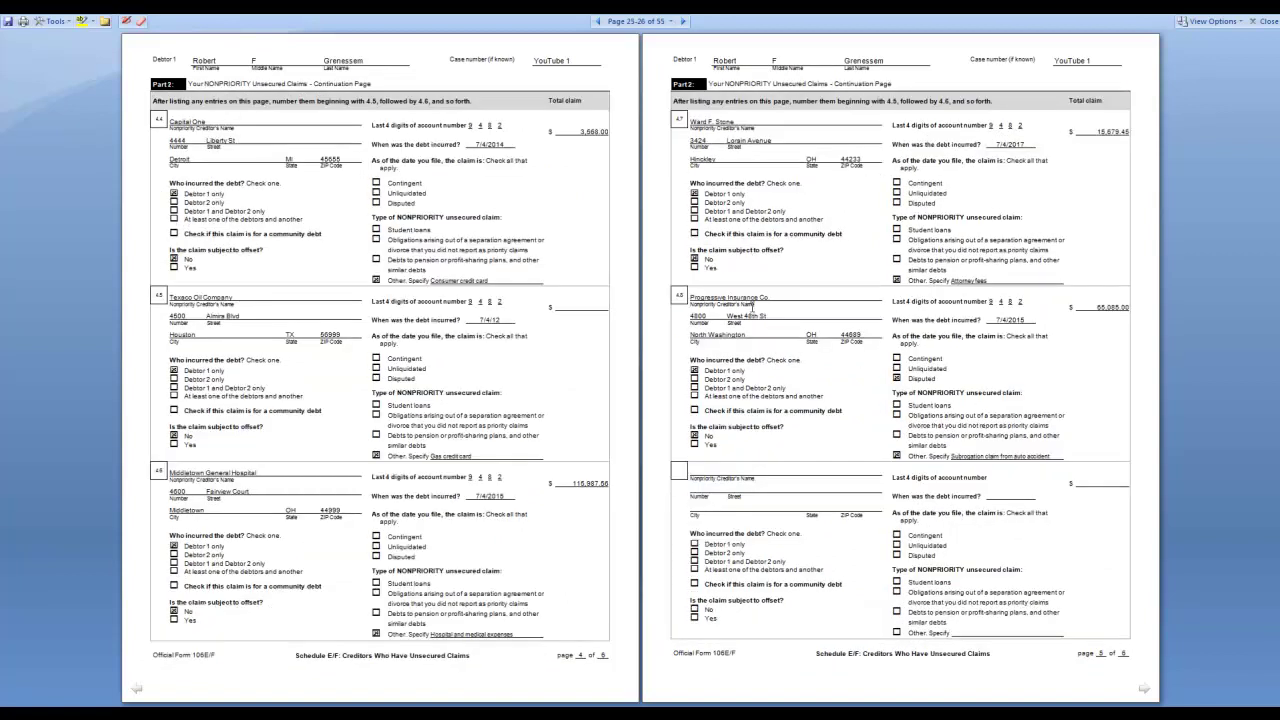
{"action": "scroll", "coordinate": [752, 307], "scroll_direction": "down", "scroll_amount": 2}
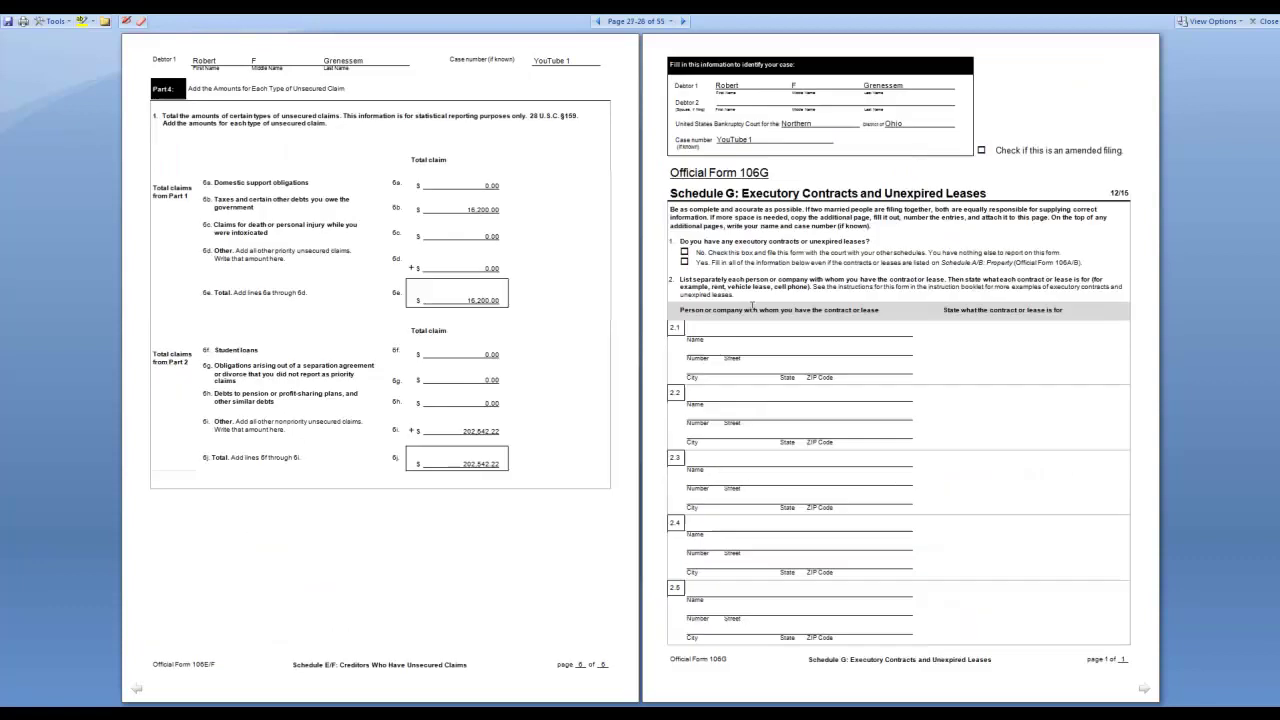
{"action": "scroll", "coordinate": [752, 307], "scroll_direction": "down", "scroll_amount": 4}
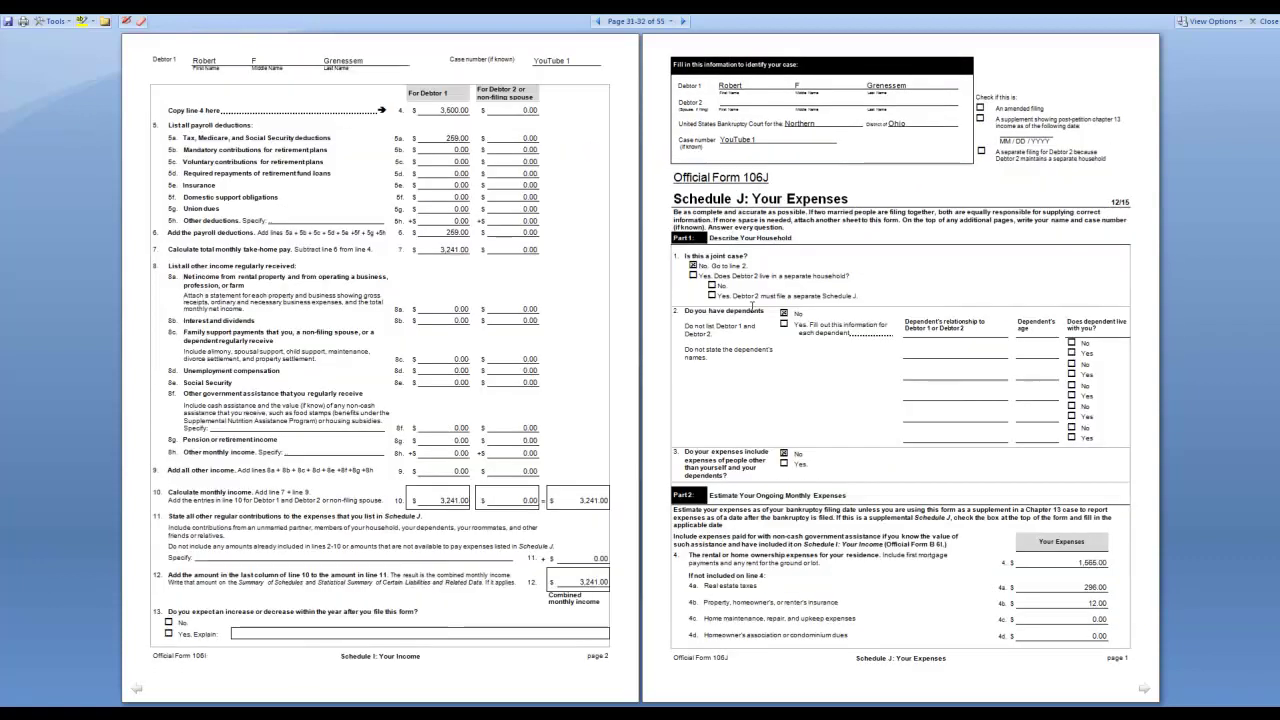
{"action": "scroll", "coordinate": [752, 307], "scroll_direction": "down", "scroll_amount": 4}
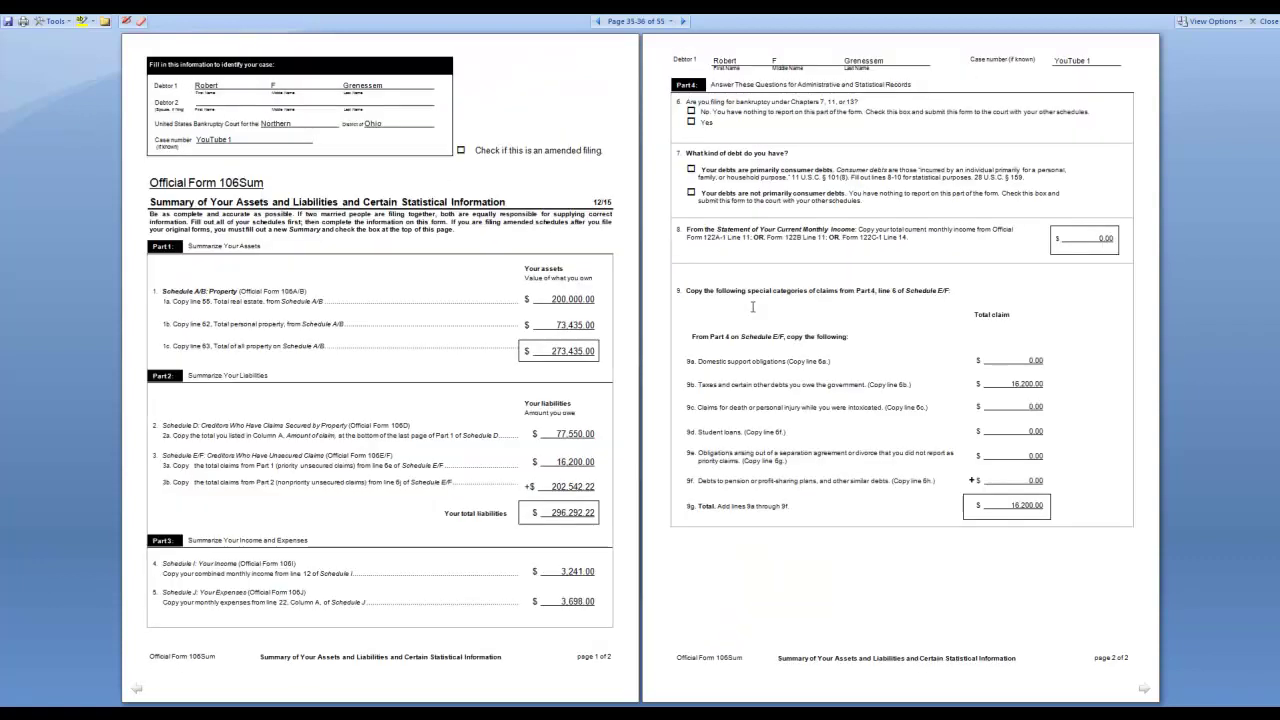
{"action": "scroll", "coordinate": [752, 307], "scroll_direction": "down", "scroll_amount": 2}
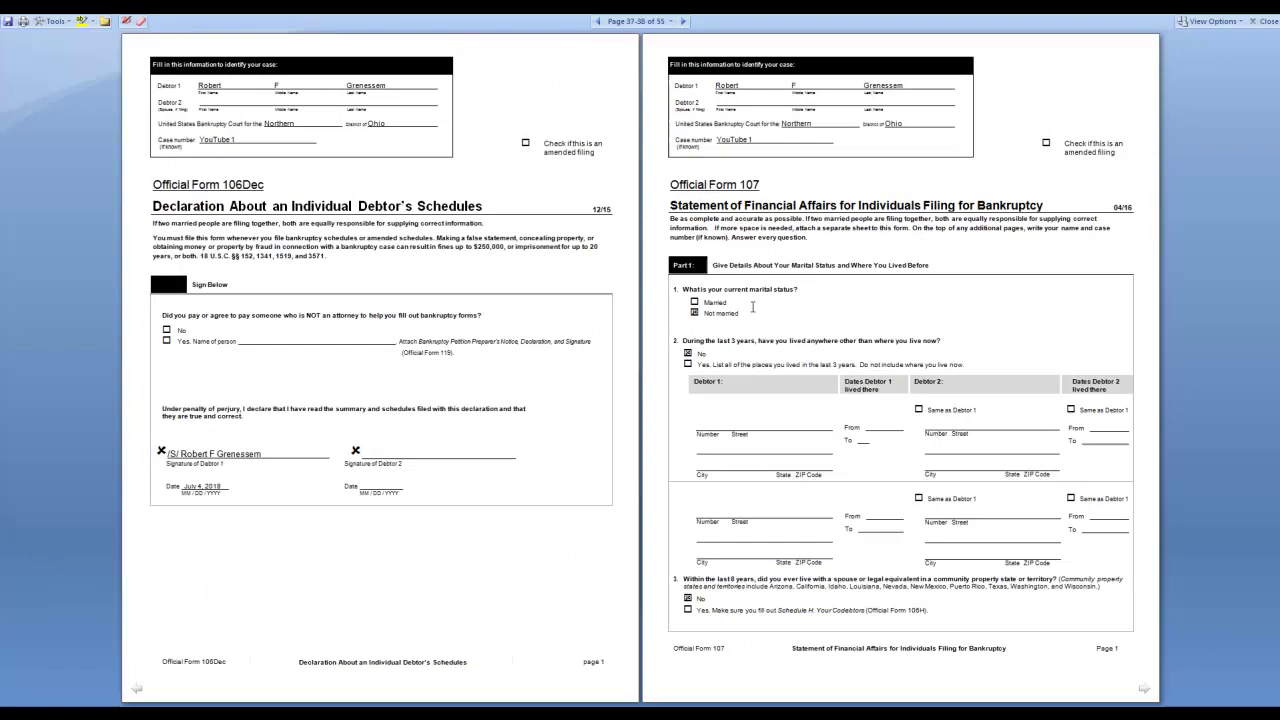
{"action": "left_click", "coordinate": [1262, 21]}
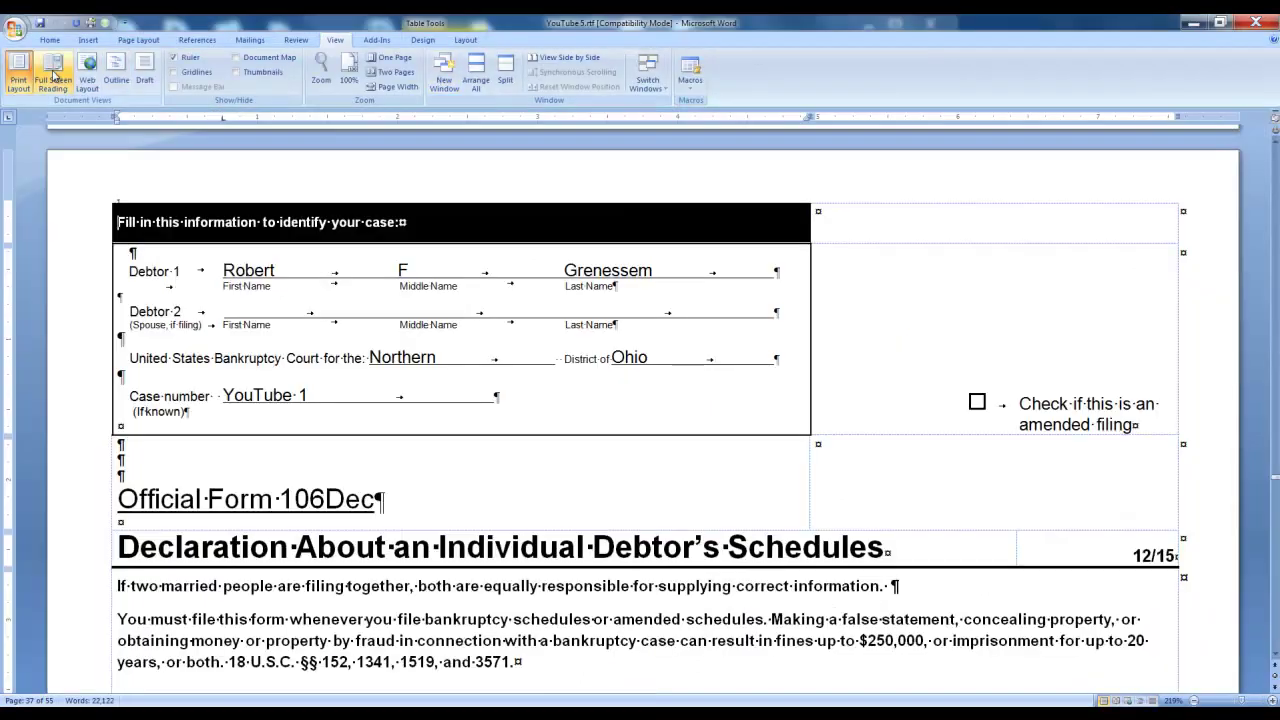
- Save the document as YouTube 5.pdf with PDF as the file type
{"action": "left_click", "coordinate": [15, 32]}
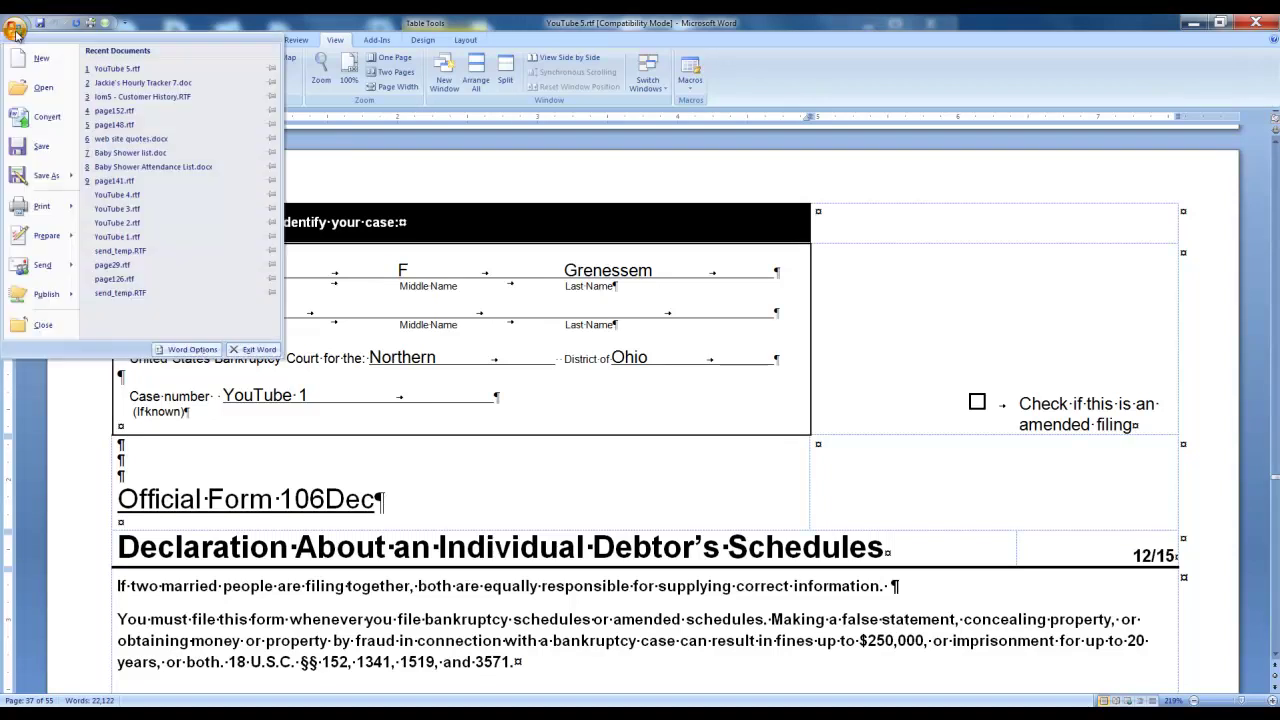
{"action": "left_click", "coordinate": [45, 180]}
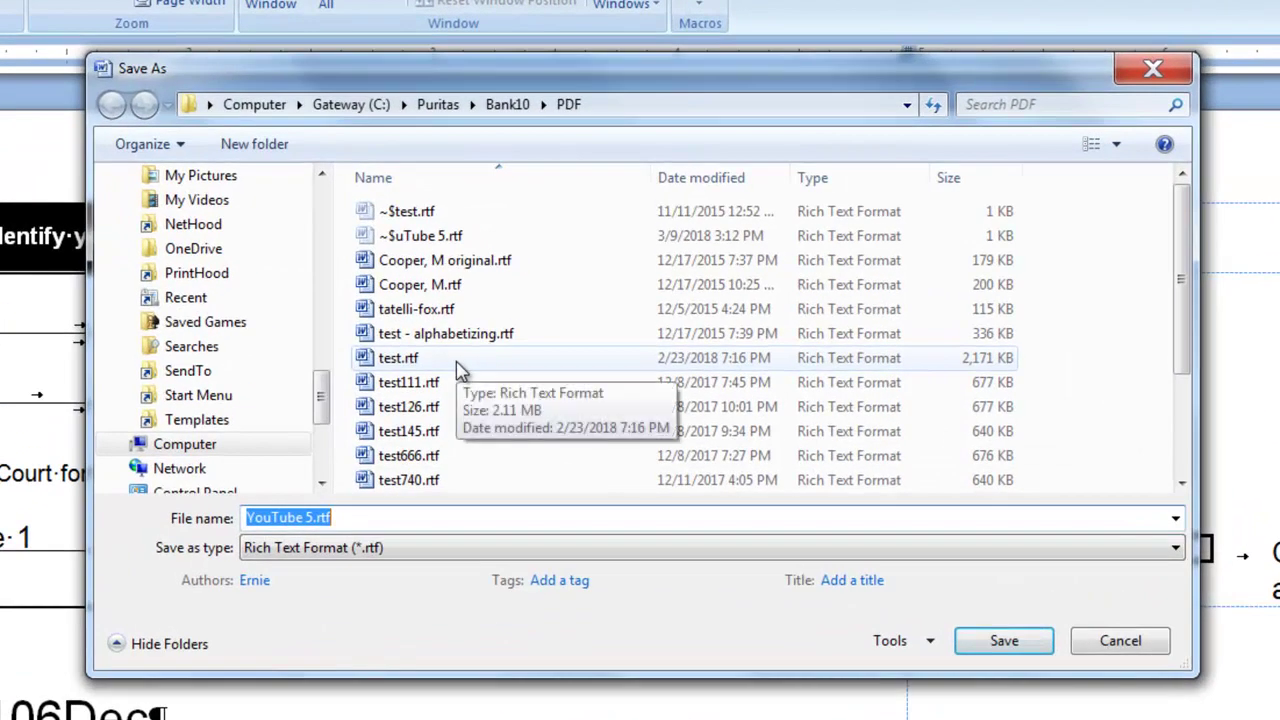
{"action": "left_click", "coordinate": [1172, 548]}
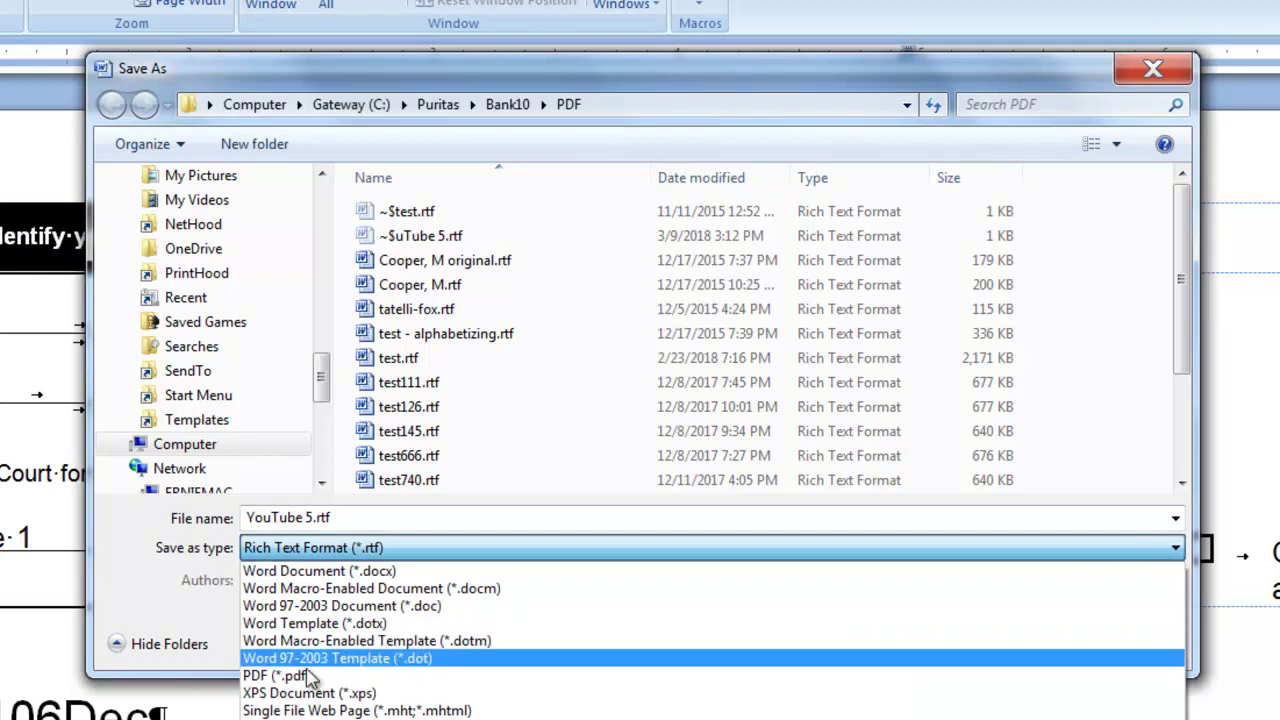
{"action": "left_click", "coordinate": [300, 677]}
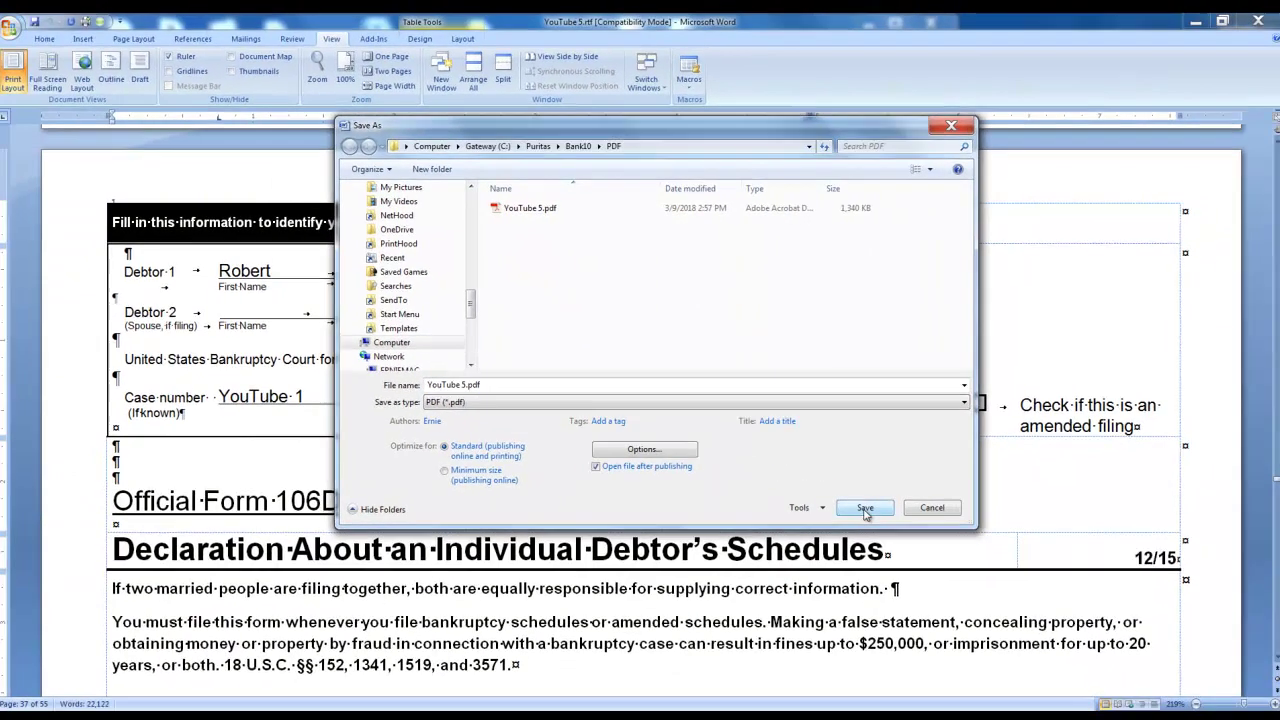
{"action": "left_click", "coordinate": [943, 632]}
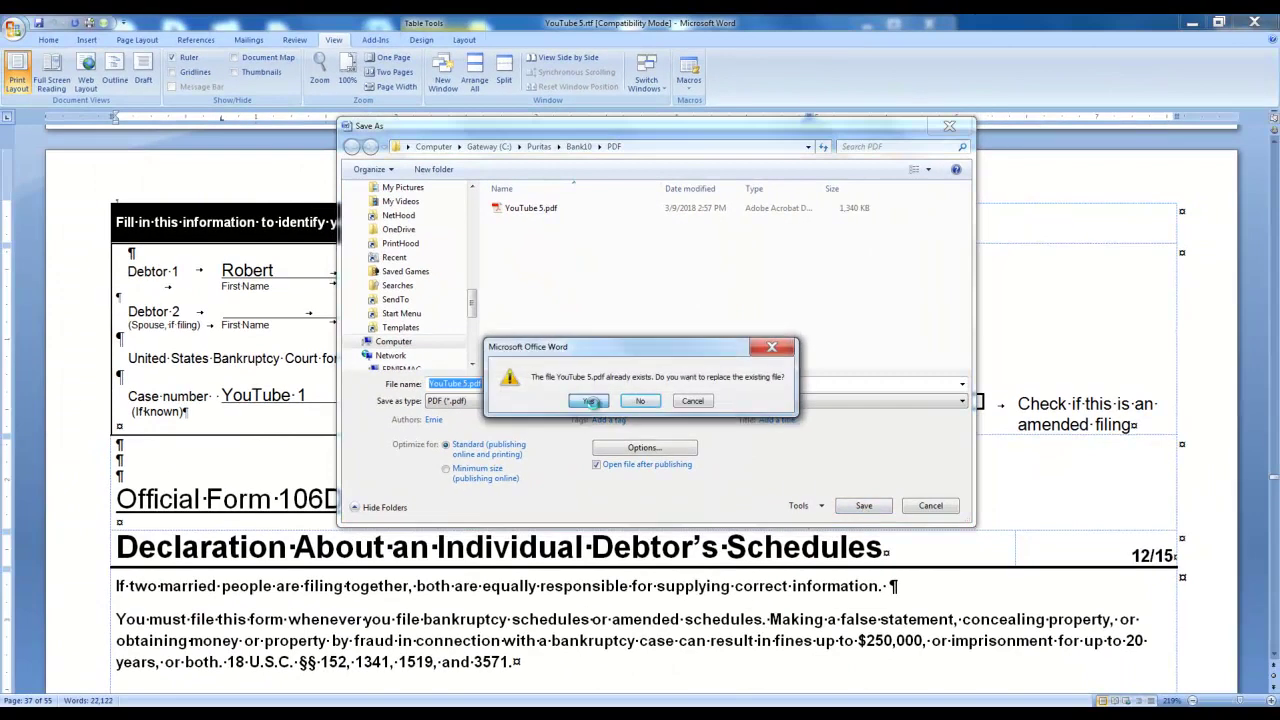
- Replace the existing YouTube 5.pdf, review it, then close the PDF and the Word document
{"action": "left_click", "coordinate": [589, 401]}
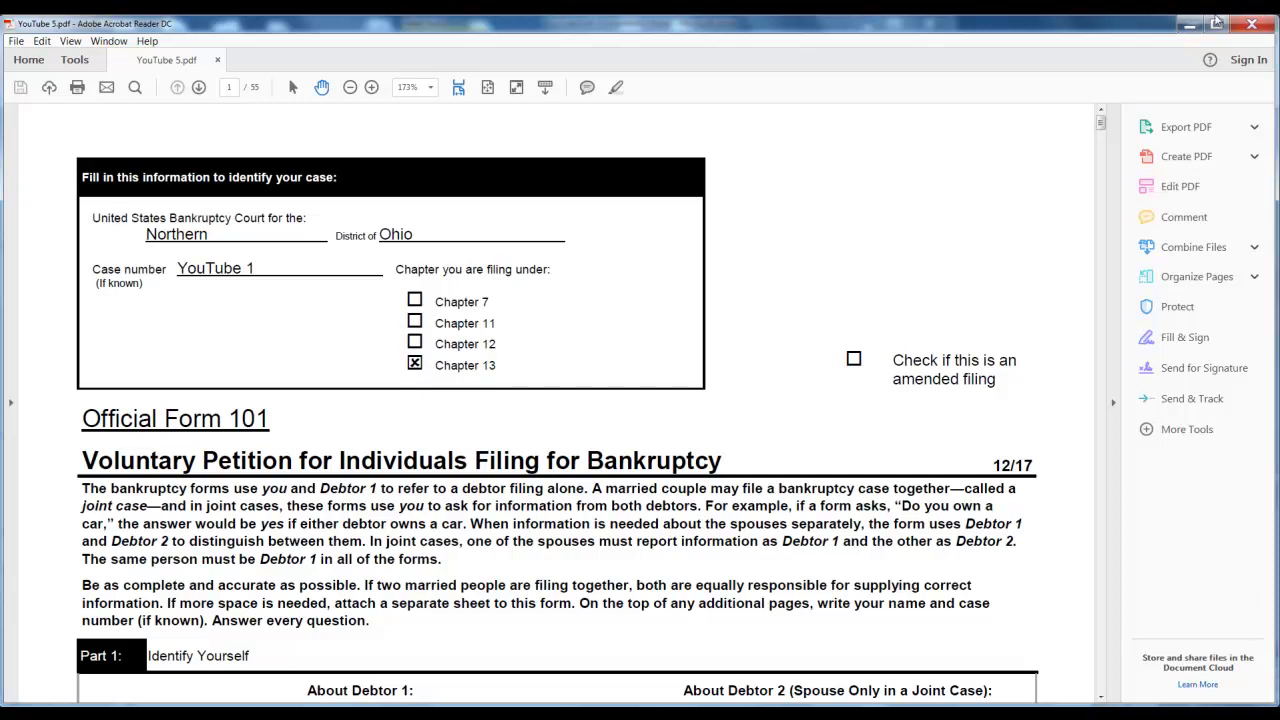
{"action": "left_click", "coordinate": [1251, 23]}
{"action": "left_click", "coordinate": [1253, 22]}
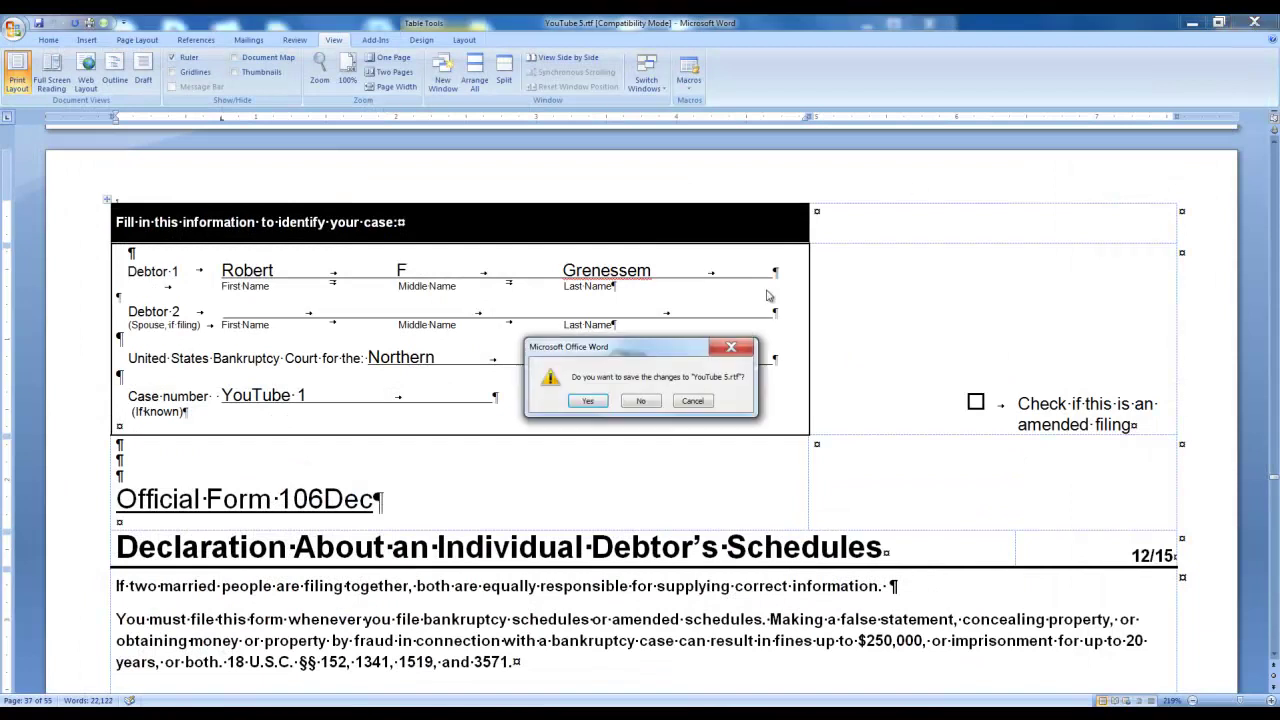
- Answer Word's save prompt to close it, then start Make ASCII Creditors Matrix under Electronic Filing
{"action": "left_click", "coordinate": [645, 402]}
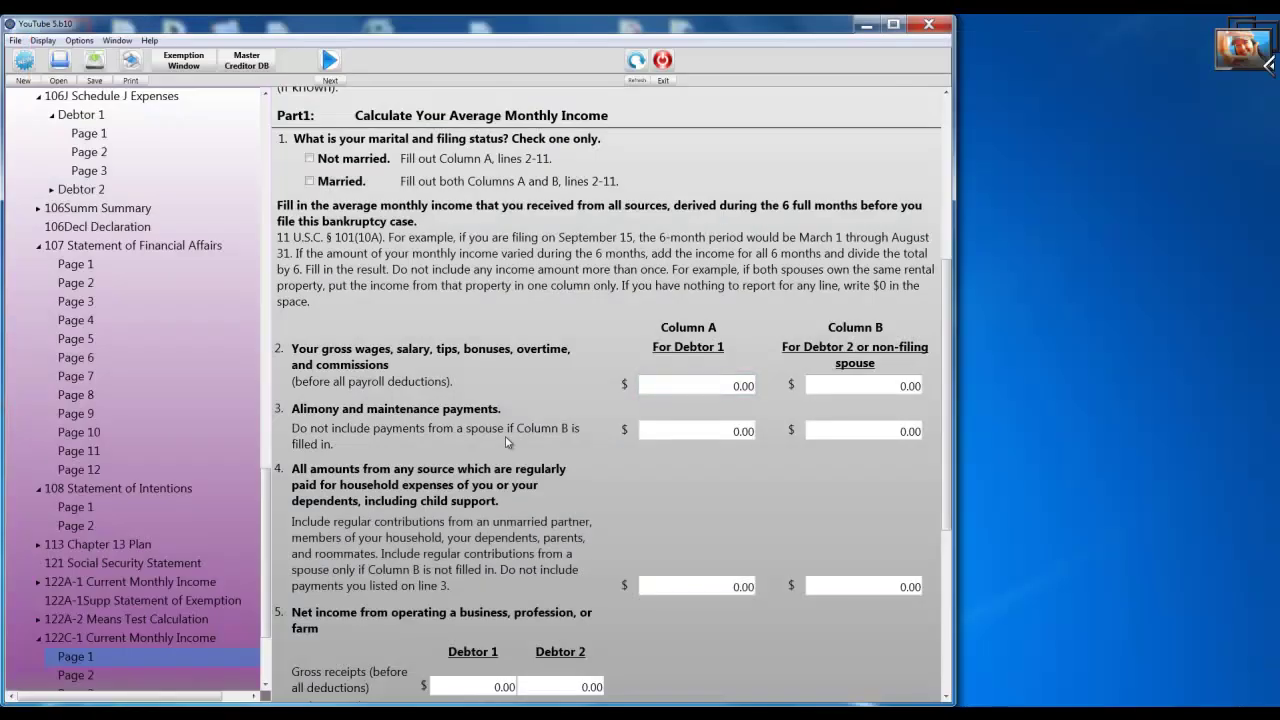
{"action": "left_click_drag", "start_coordinate": [272, 517], "coordinate": [251, 583]}
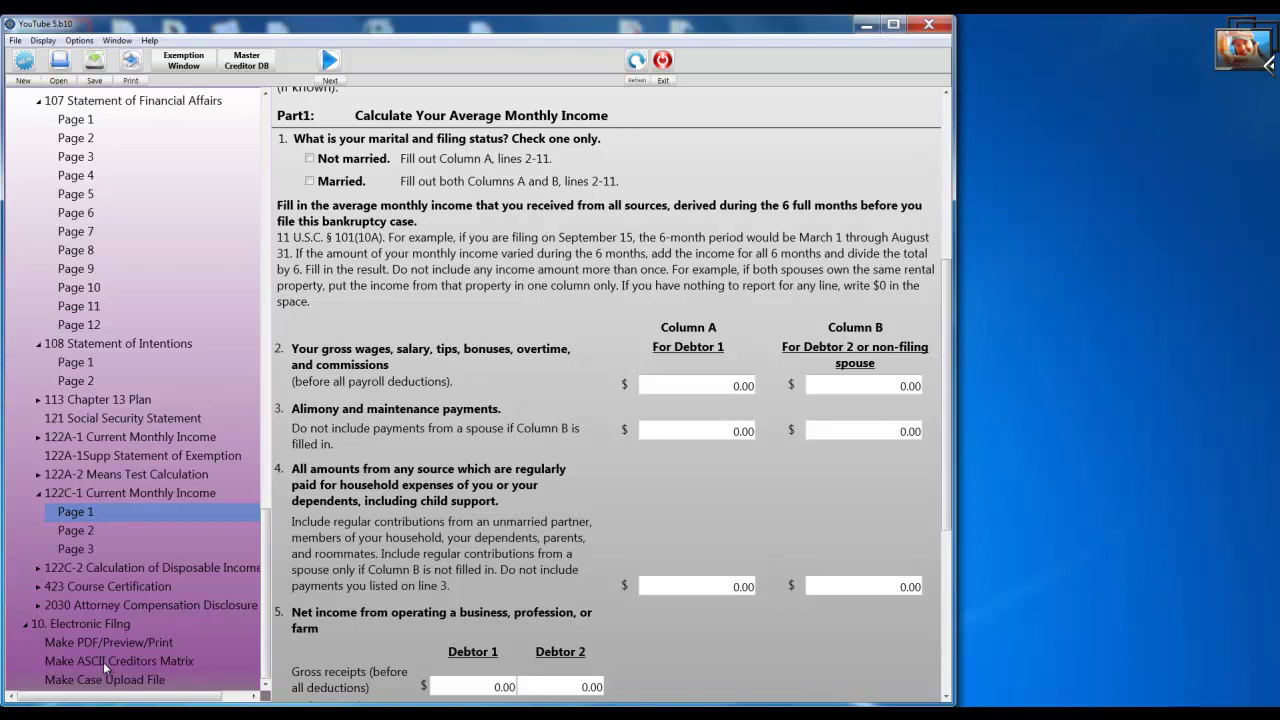
{"action": "left_click", "coordinate": [147, 658]}
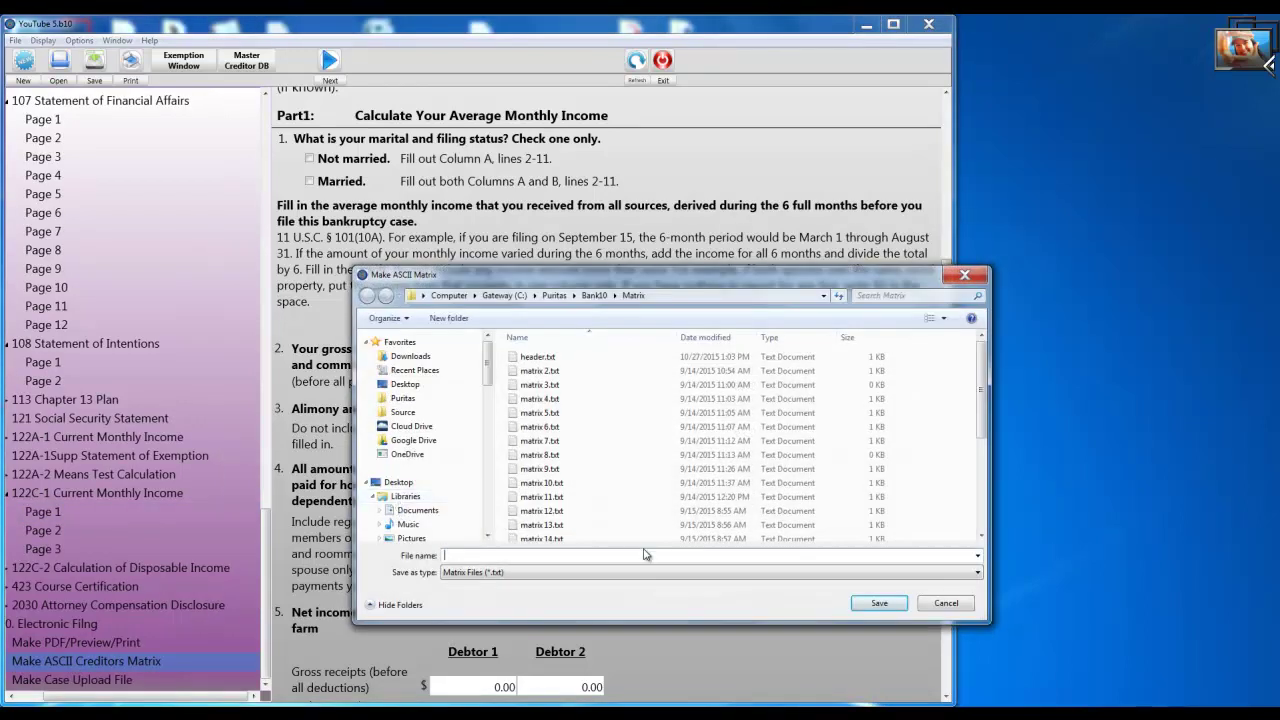
- Save the creditor matrix as YouTube5.txt, replacing the old file, and close Notepad after reviewing it
{"action": "left_click", "coordinate": [646, 558]}
{"action": "type", "text": "You"}
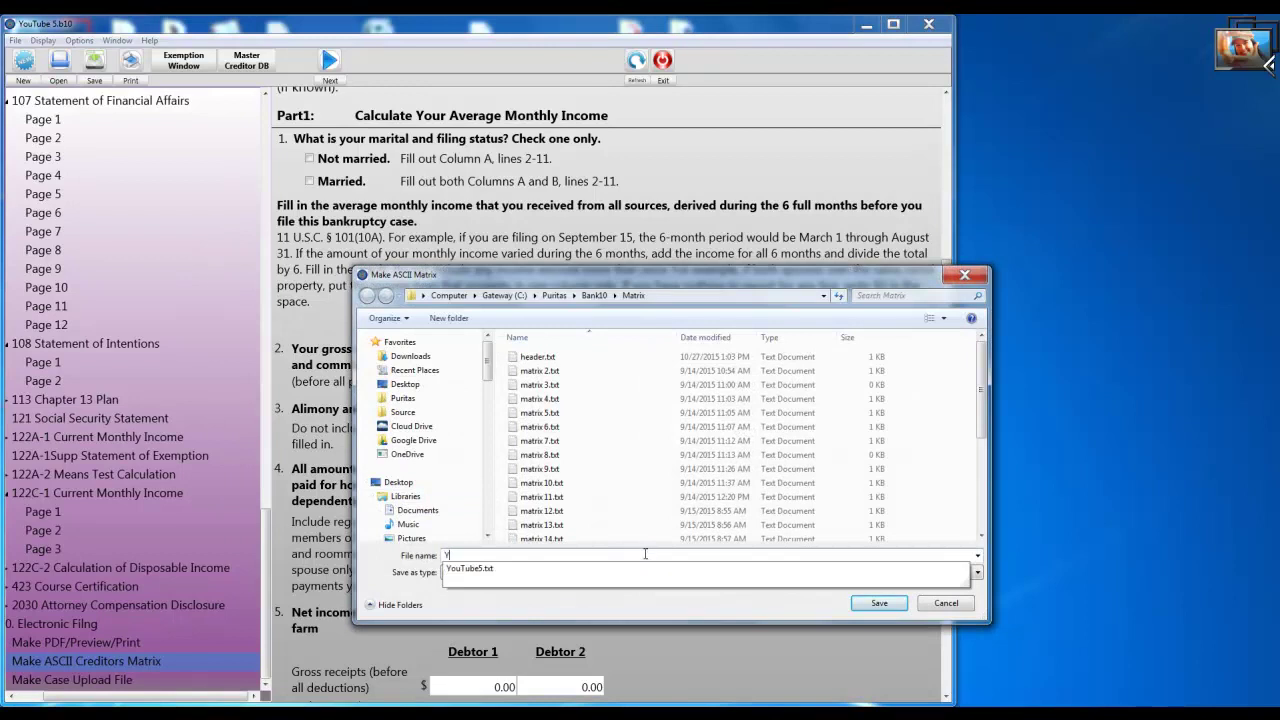
{"action": "left_click", "coordinate": [474, 569]}
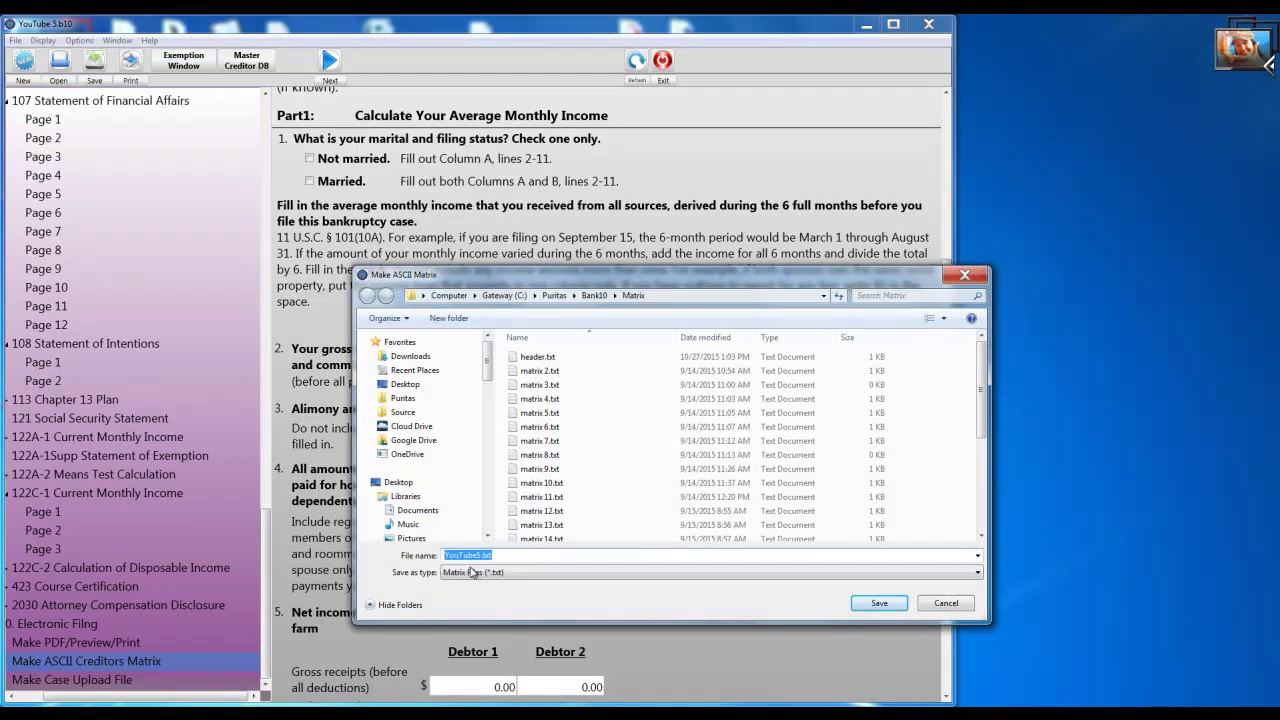
{"action": "left_click", "coordinate": [879, 605]}
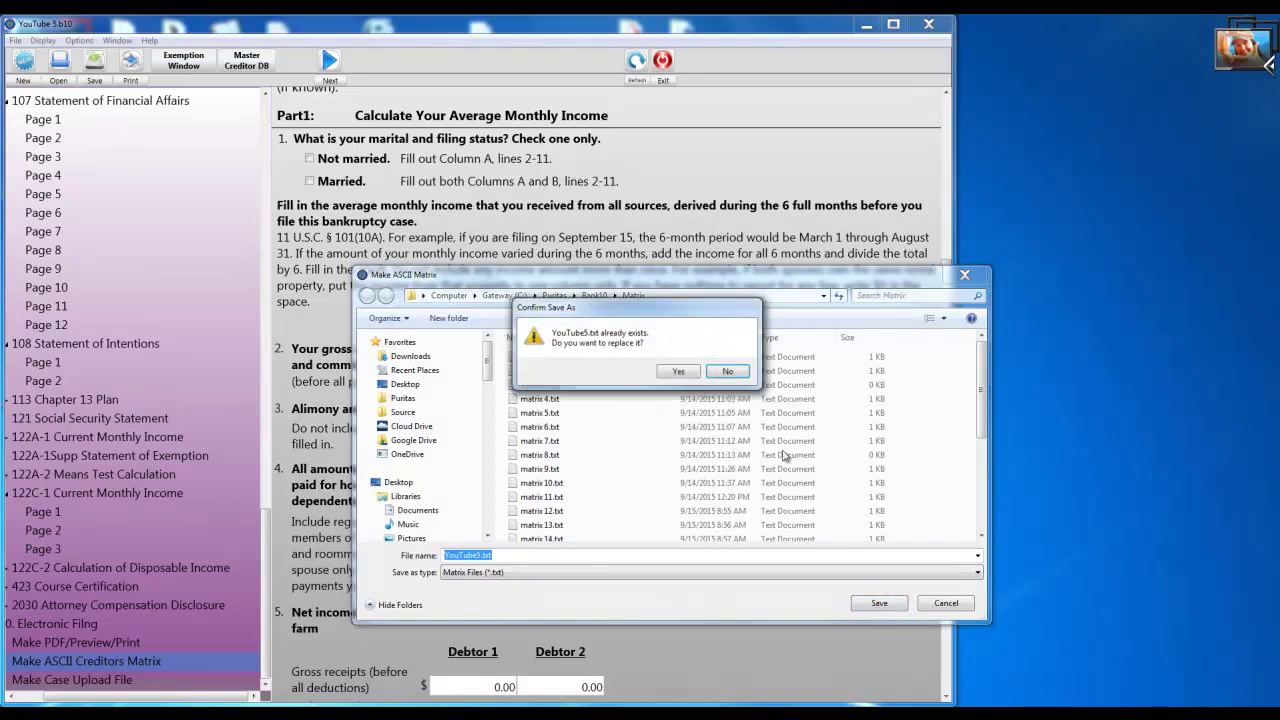
{"action": "left_click", "coordinate": [724, 412]}
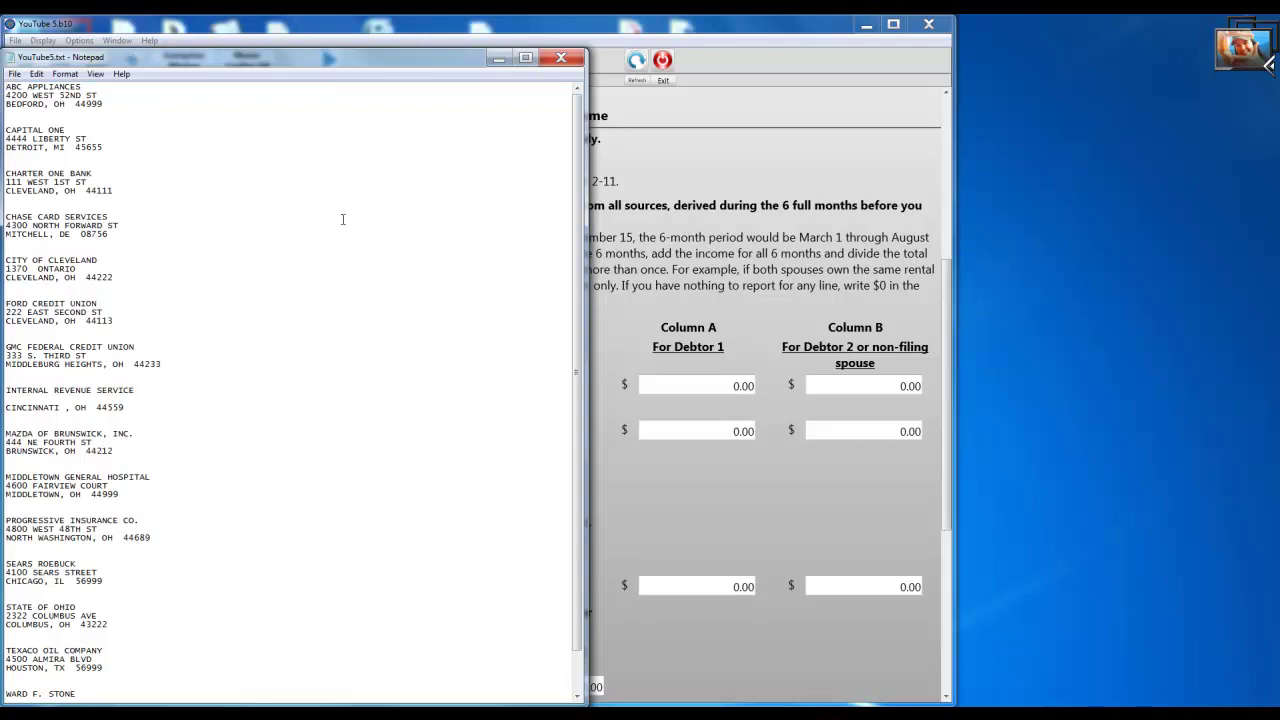
{"action": "left_click", "coordinate": [562, 58]}
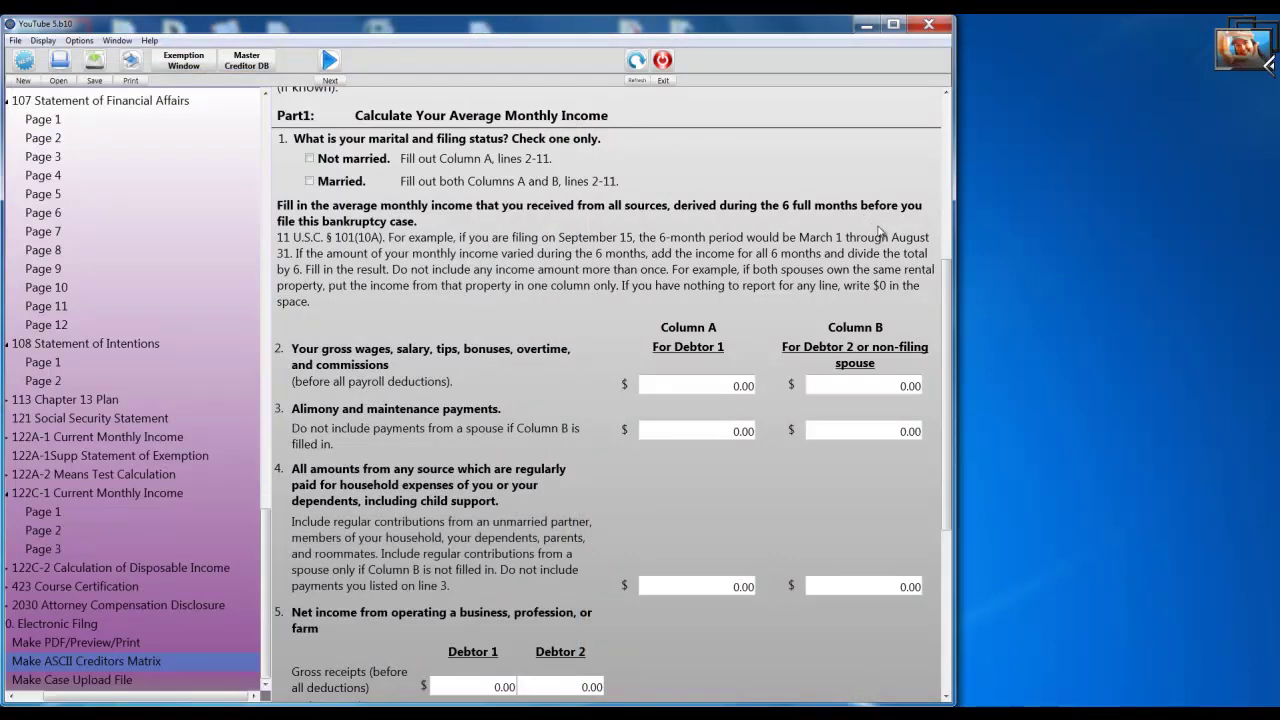
{"action": "left_click_drag", "start_coordinate": [944, 315], "coordinate": [943, 150]}
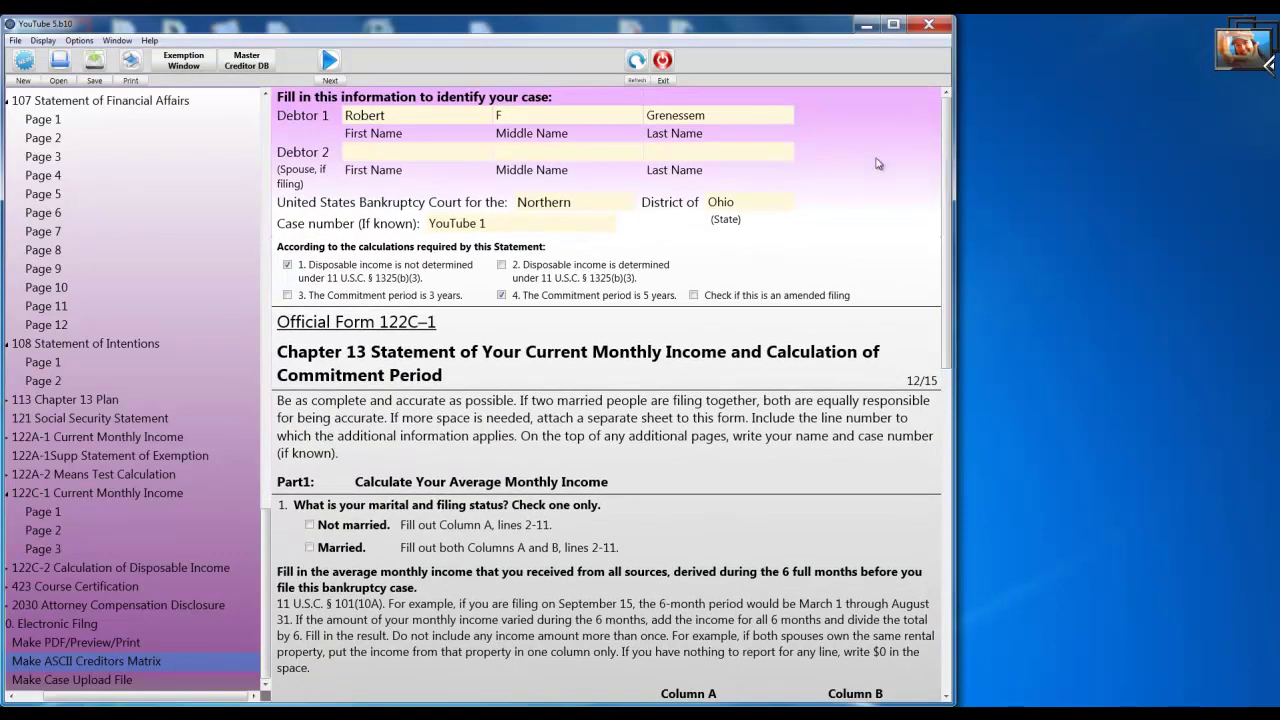